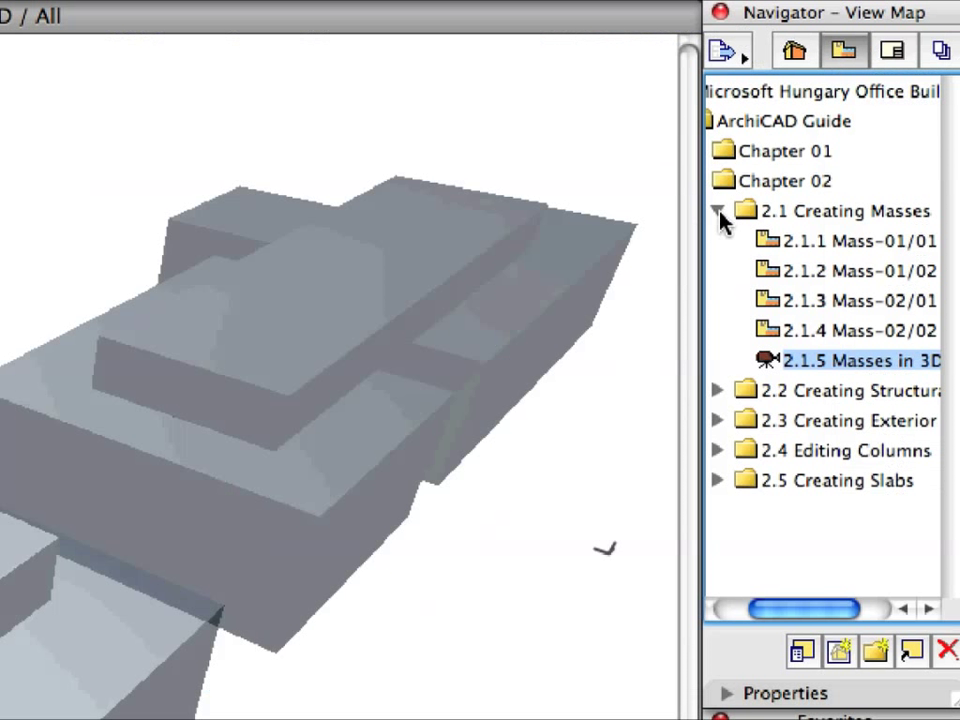
Collapse folder 2.1, expand 2.2 Creating Structural Grid and select view 2.2.1 Structural Grid
left_click(839, 170)
left_click(717, 241)
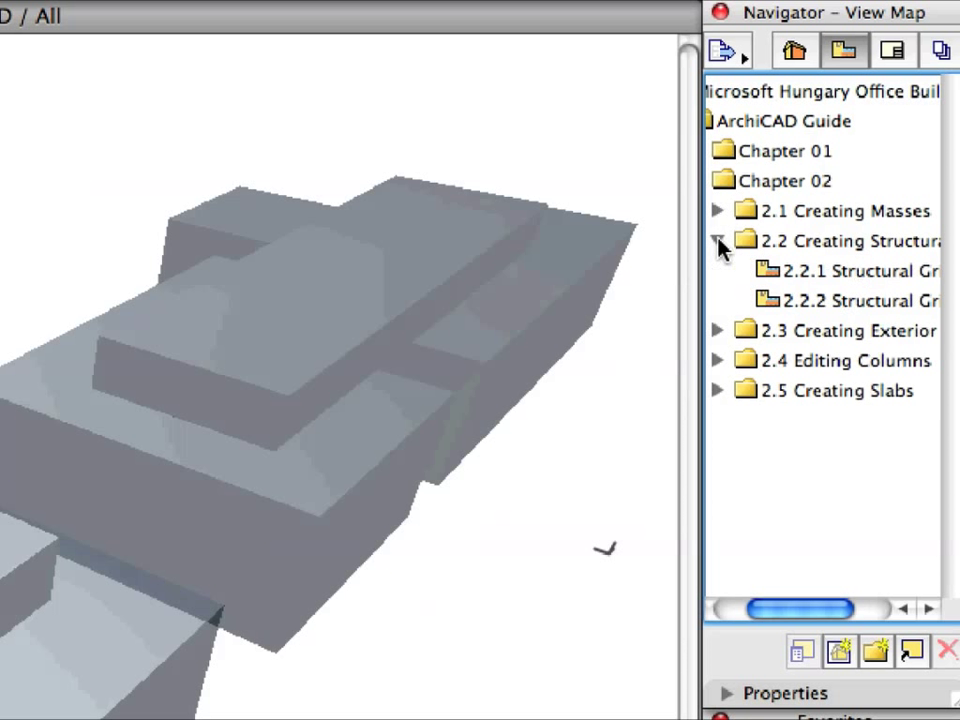
left_click(767, 272)
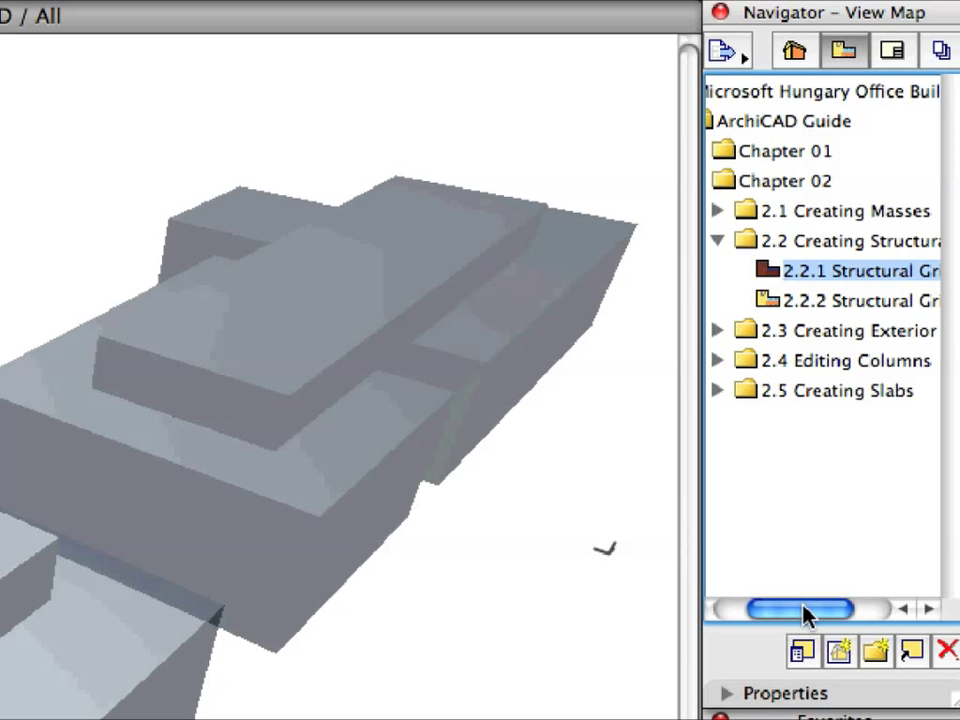
left_click_drag(806, 610, 822, 617)
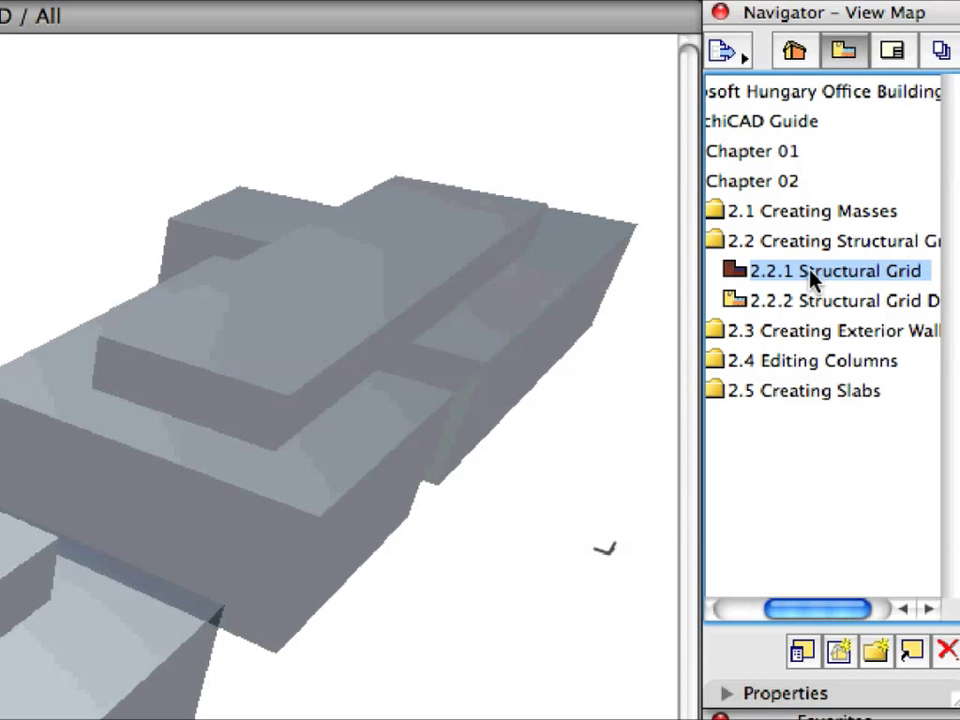
Open the 2.2.1 Structural Grid floor plan and load the Column-01 column favorite
double_click(812, 278)
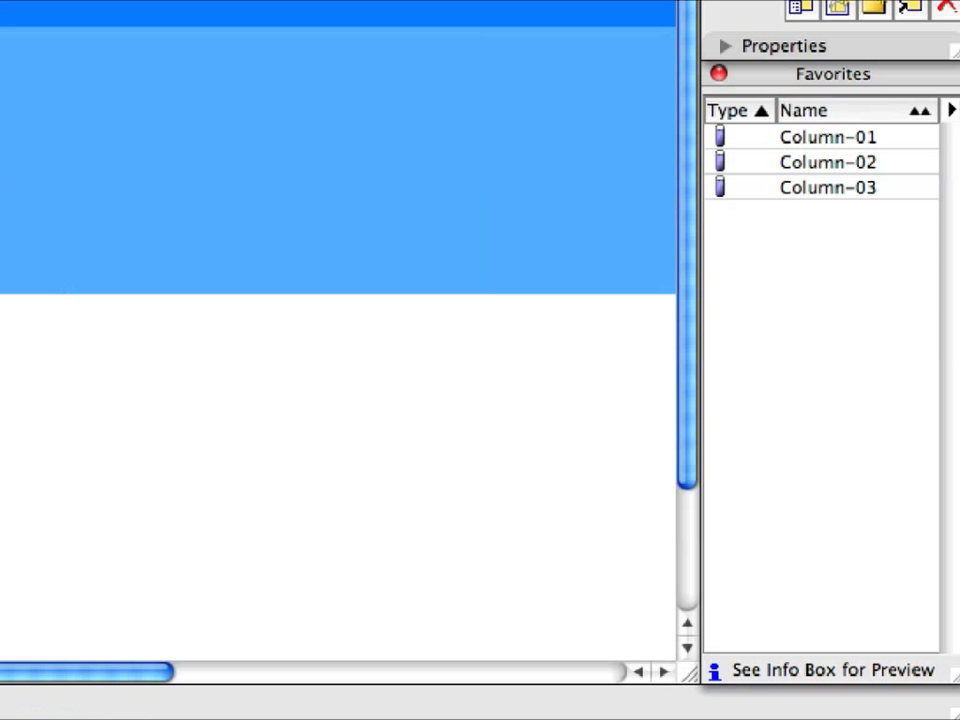
left_click(790, 187)
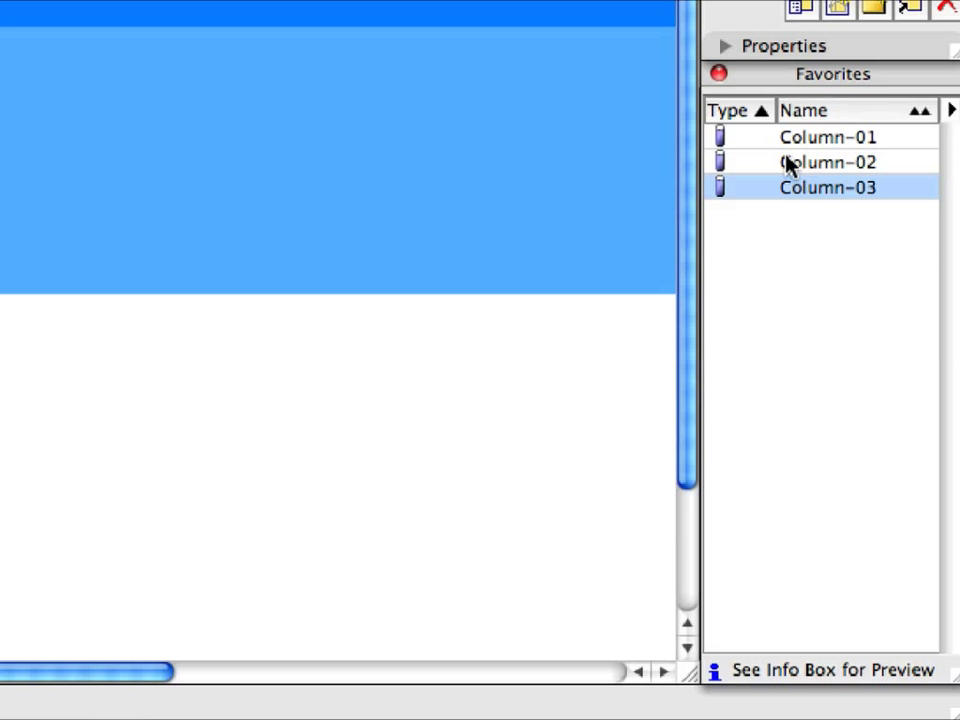
left_click(765, 140)
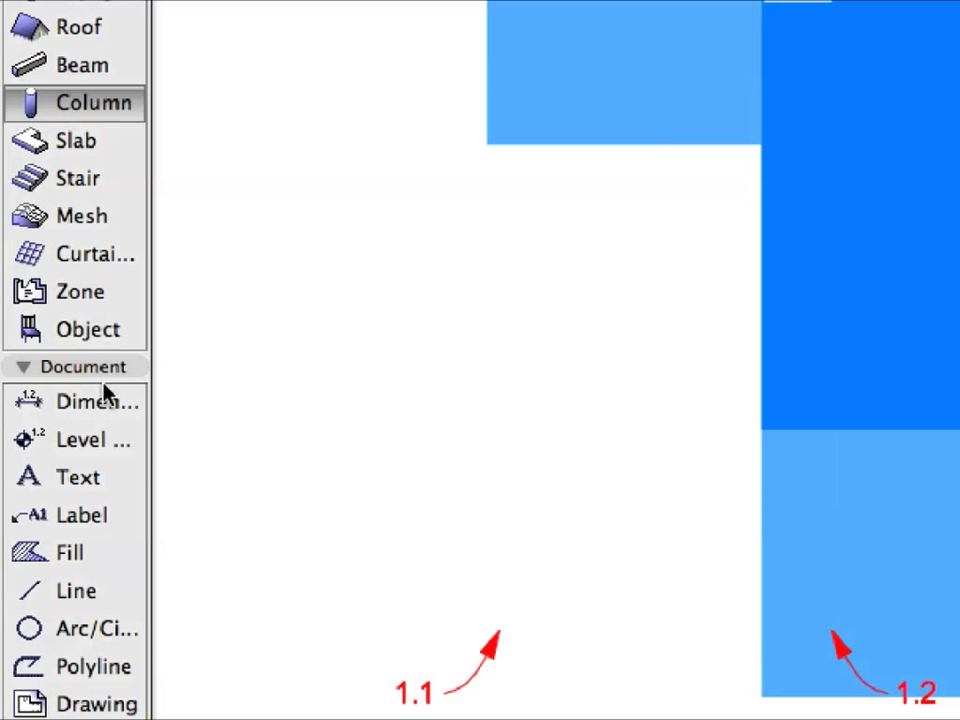
Load the Linear Dim-01 favorite for the Dimension tool
left_click(105, 402)
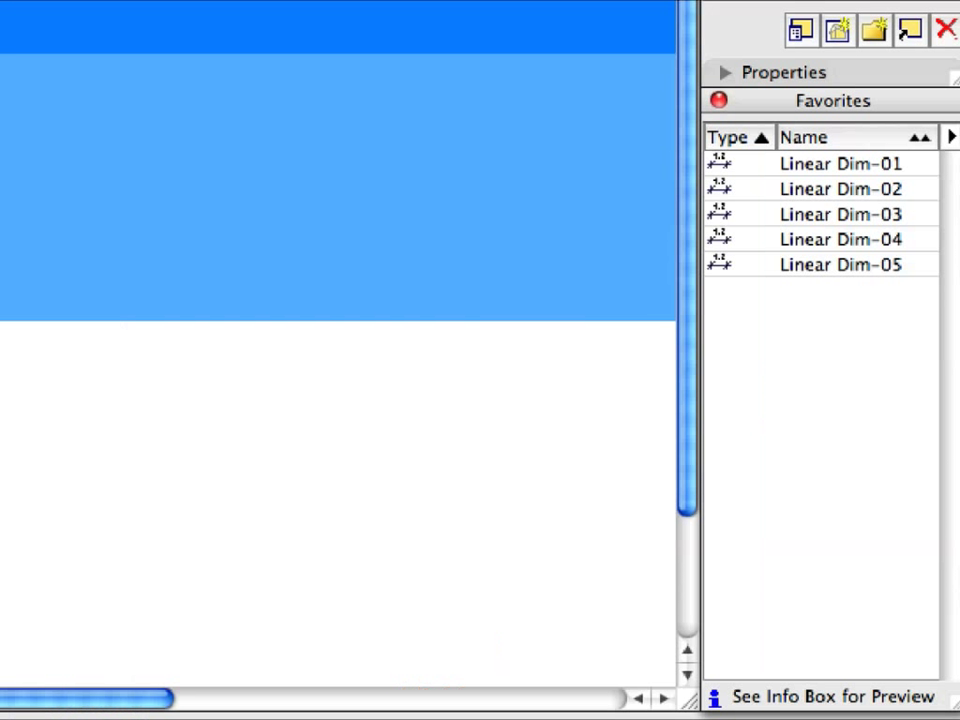
left_click(840, 264)
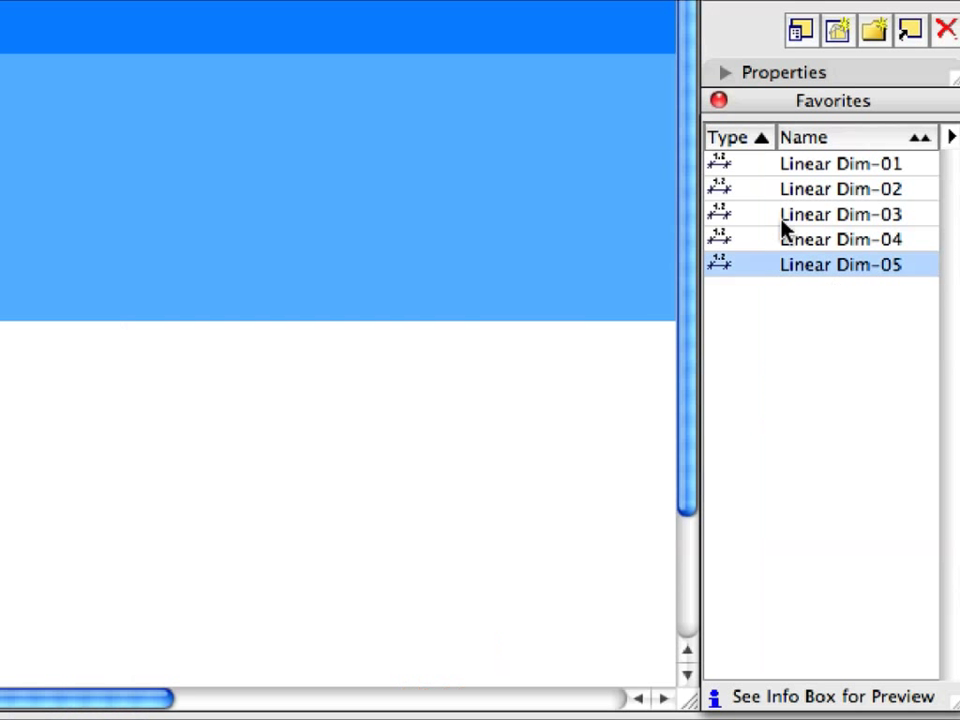
left_click(778, 166)
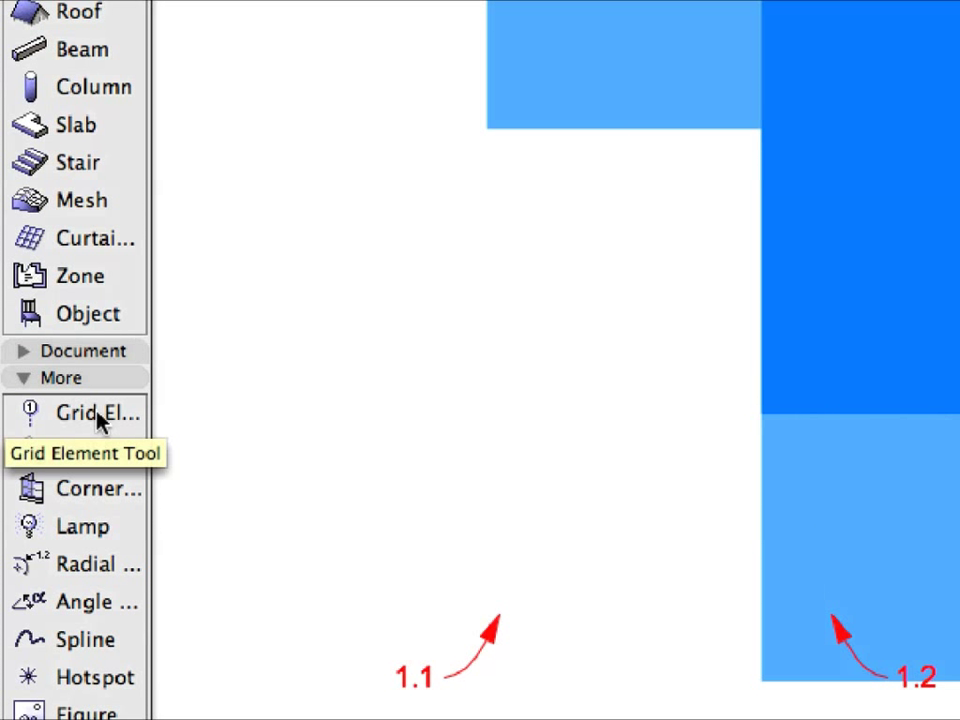
Review the Grid Element-01 favorite, then reapply the Column-01 favorite to the Column tool
left_click(98, 414)
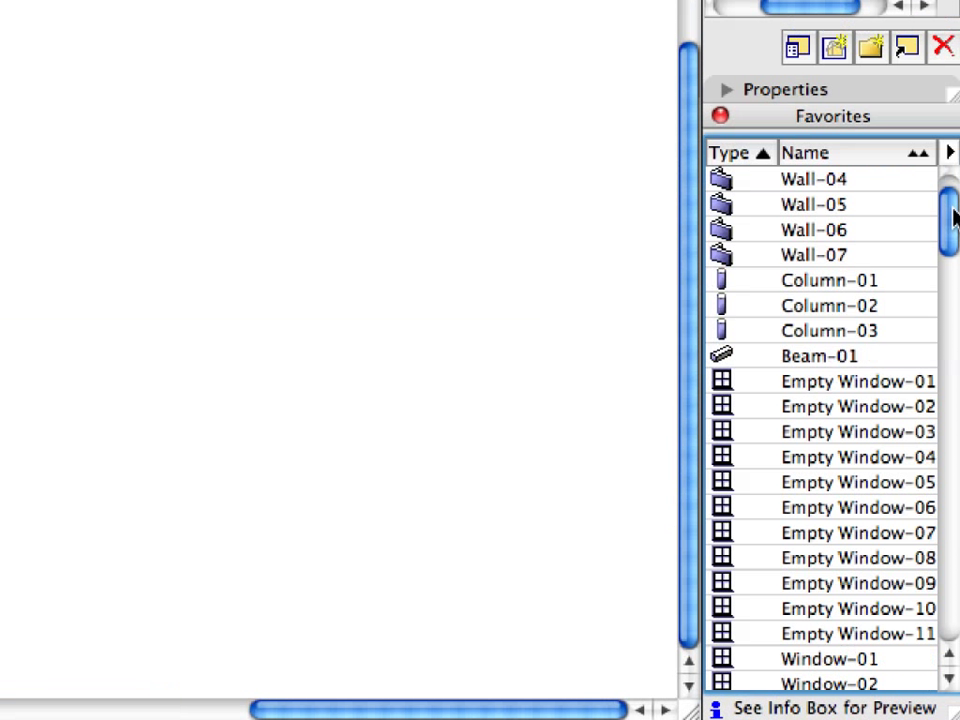
left_click_drag(953, 214, 953, 332)
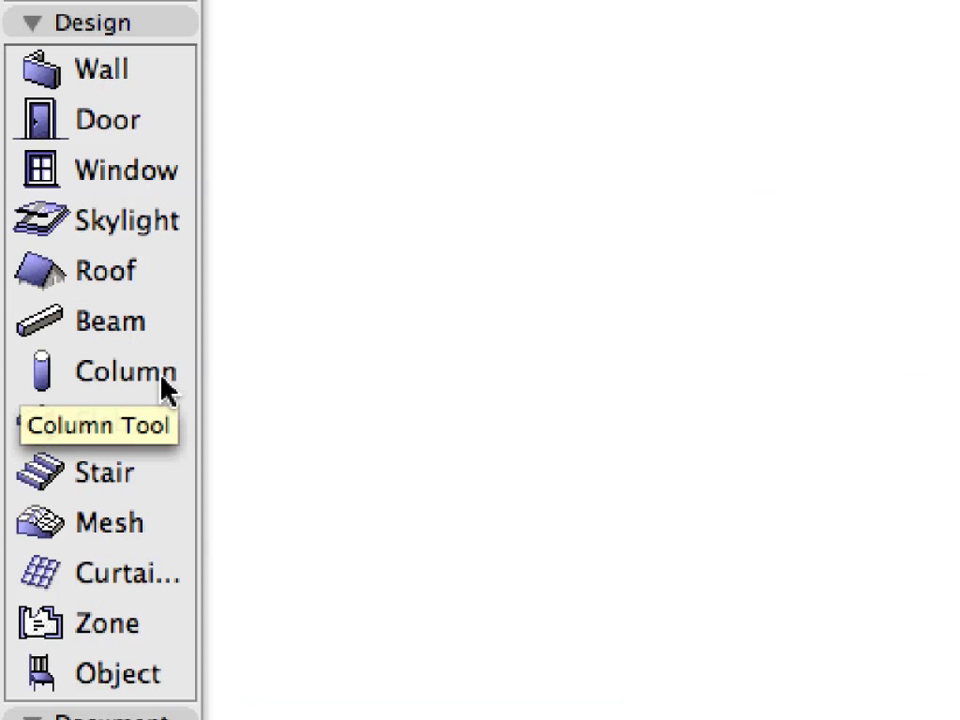
left_click(150, 371)
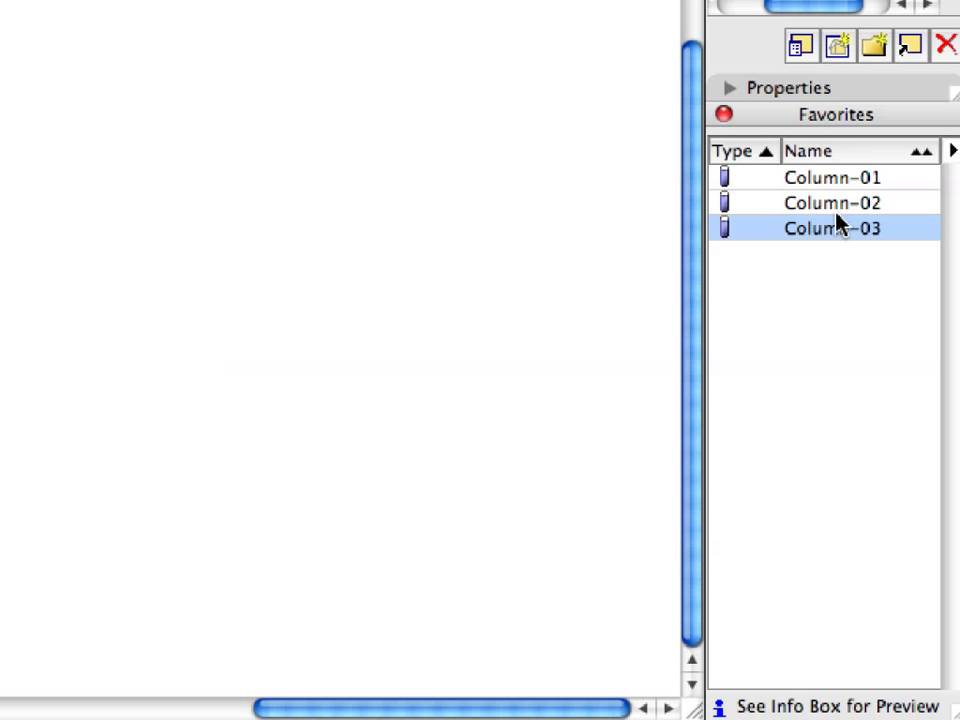
left_click(836, 208)
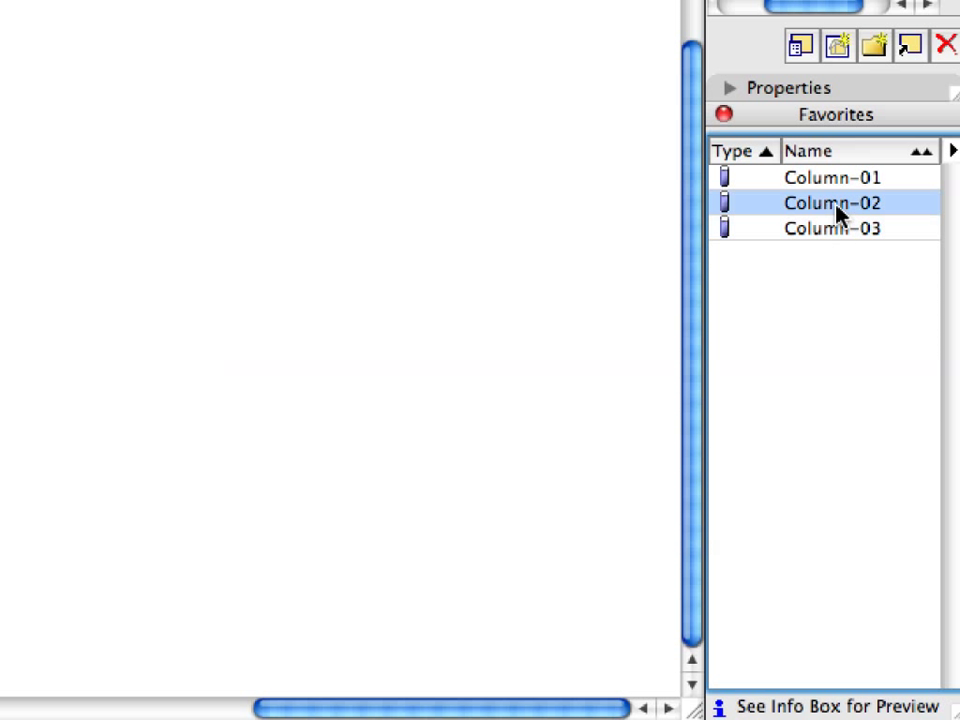
left_click(836, 180)
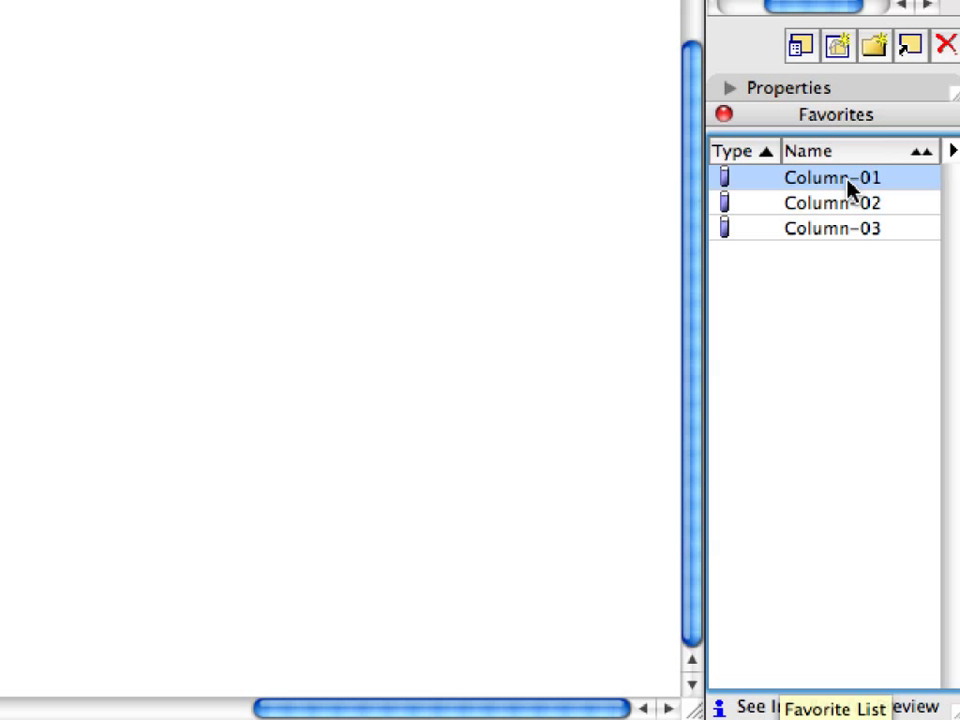
left_click(215, 18)
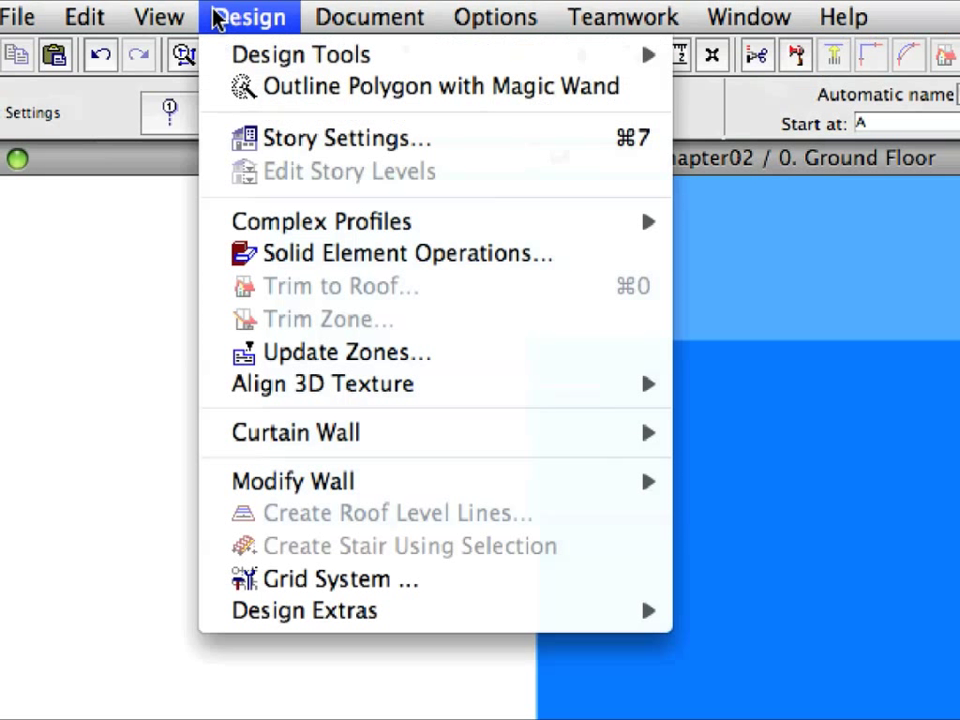
Open Design > Grid System and keep Column as the element at grid intersections
left_click(481, 580)
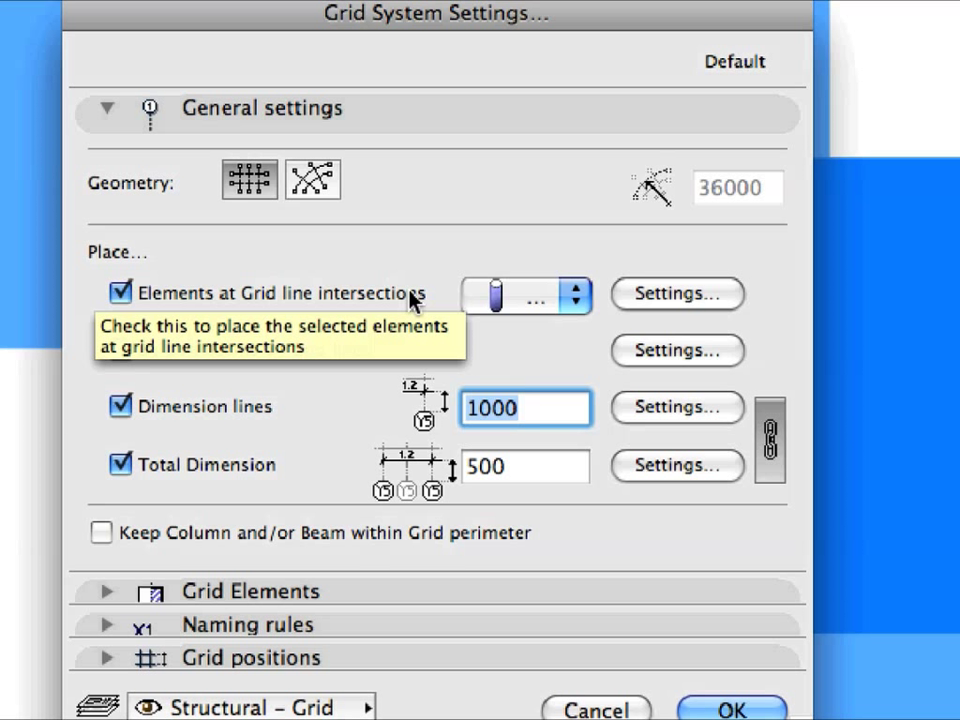
left_click(550, 304)
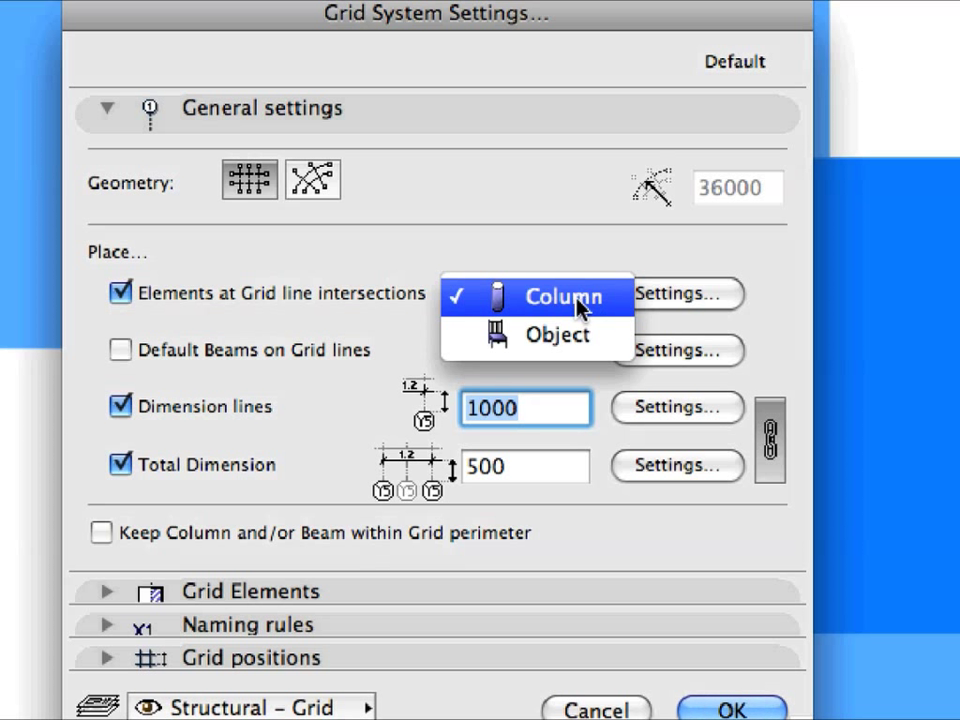
left_click(578, 306)
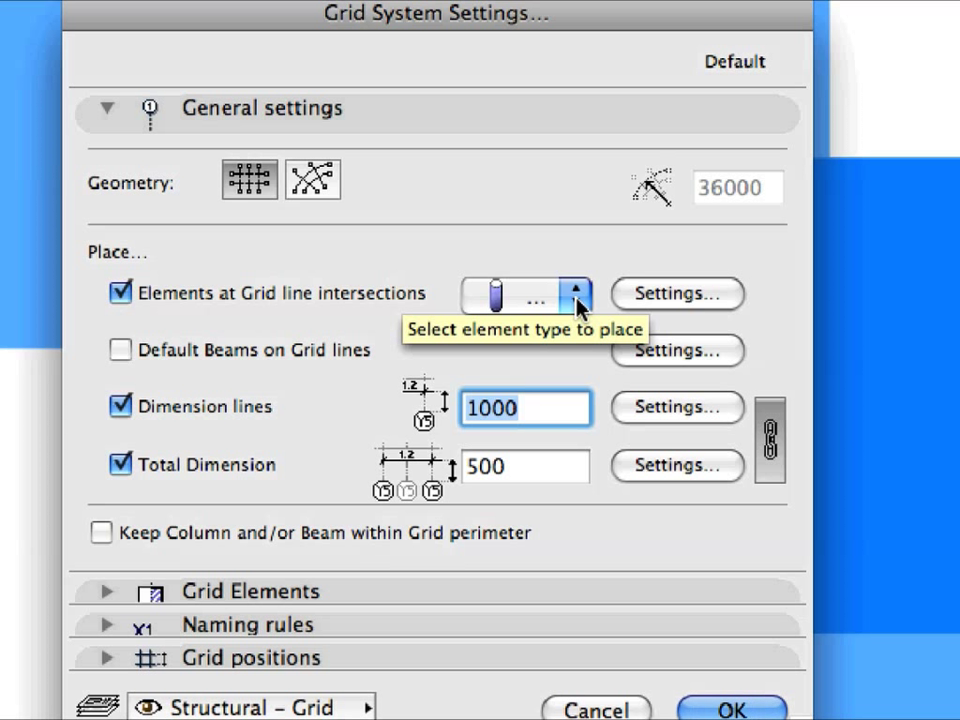
left_click(708, 299)
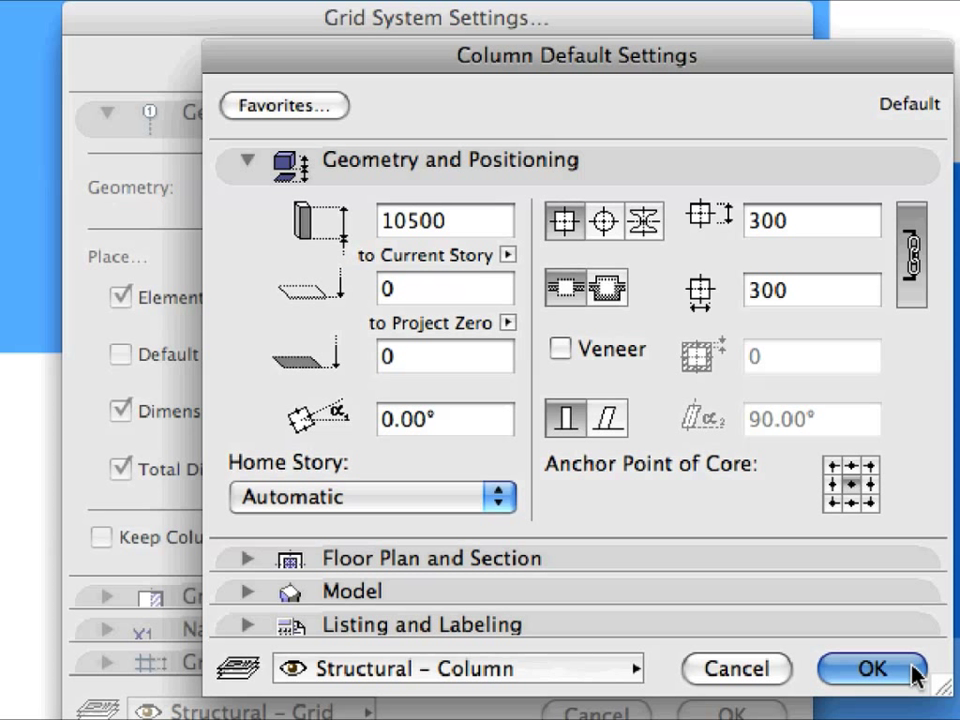
left_click(913, 672)
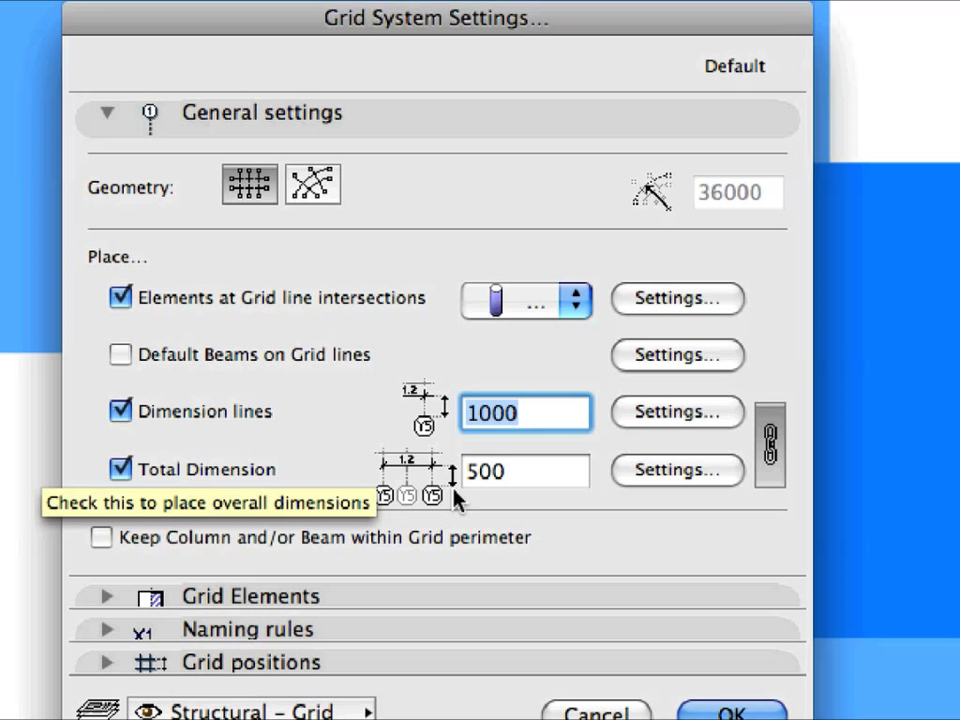
Select the 500 Total Dimension value in the General grid settings
double_click(498, 480)
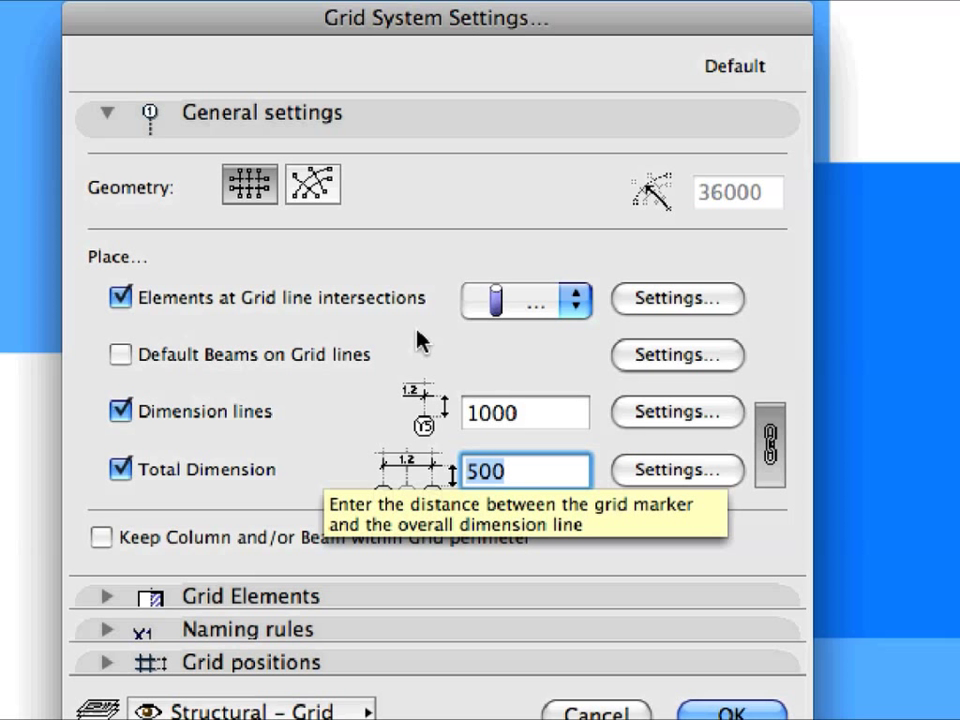
Collapse General settings and open Grid Element Settings from the Grid Elements section
left_click(365, 120)
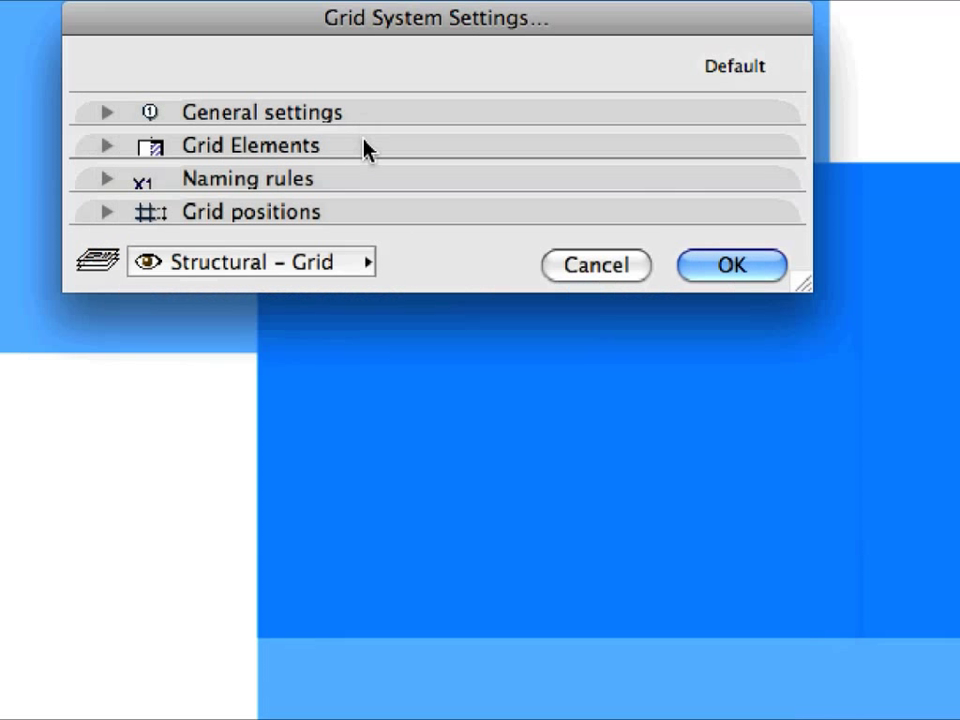
left_click(365, 148)
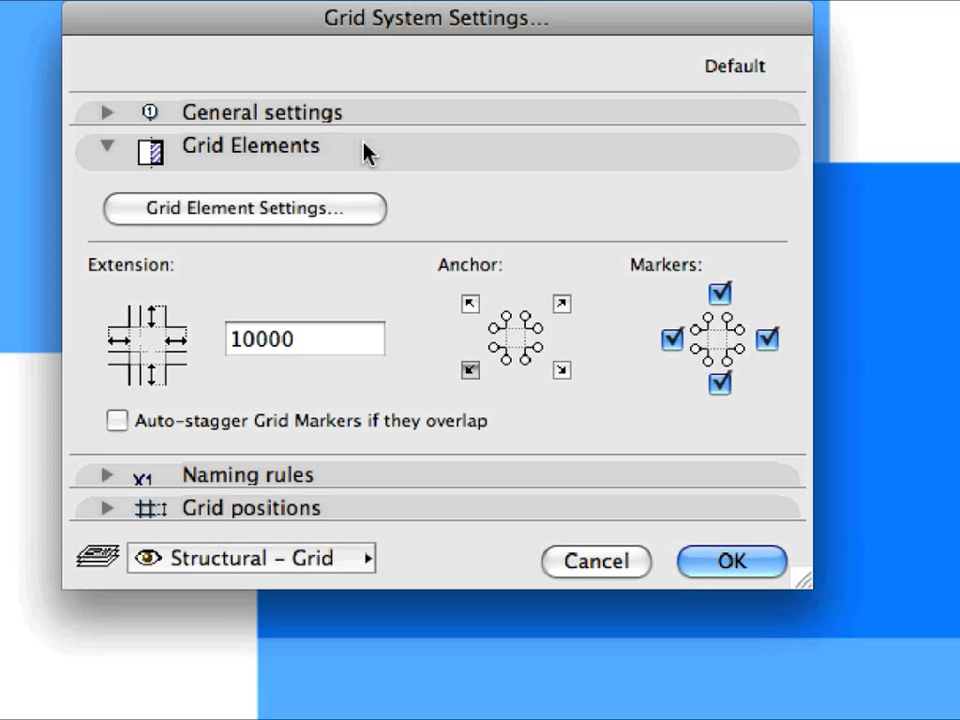
left_click(348, 210)
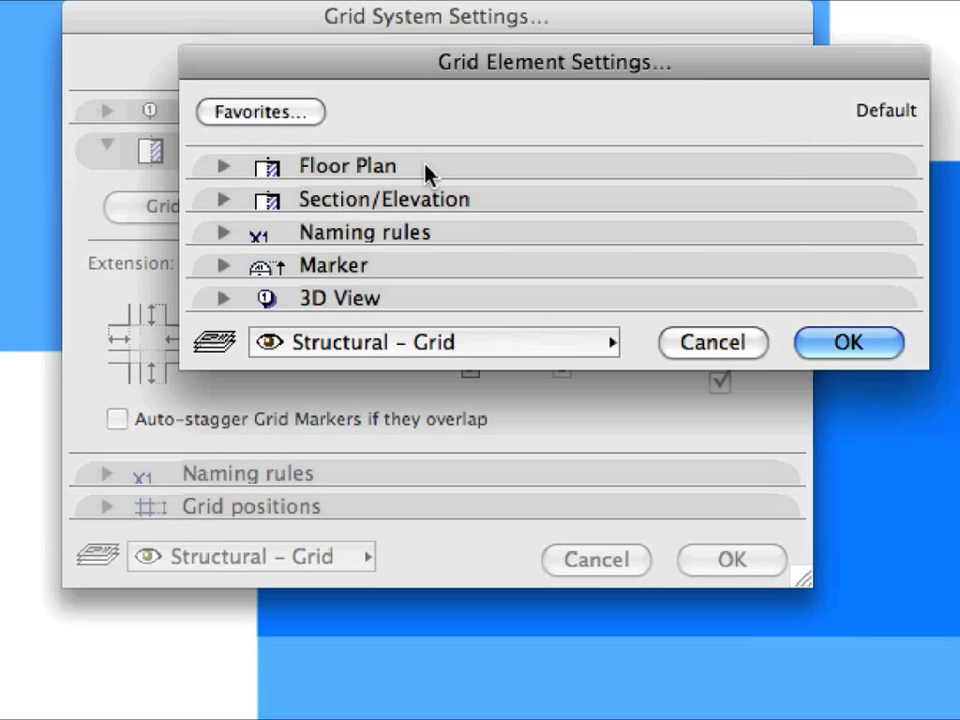
Review the floor plan, section/elevation, naming and marker panels, then cancel and collapse Grid Elements
left_click(425, 170)
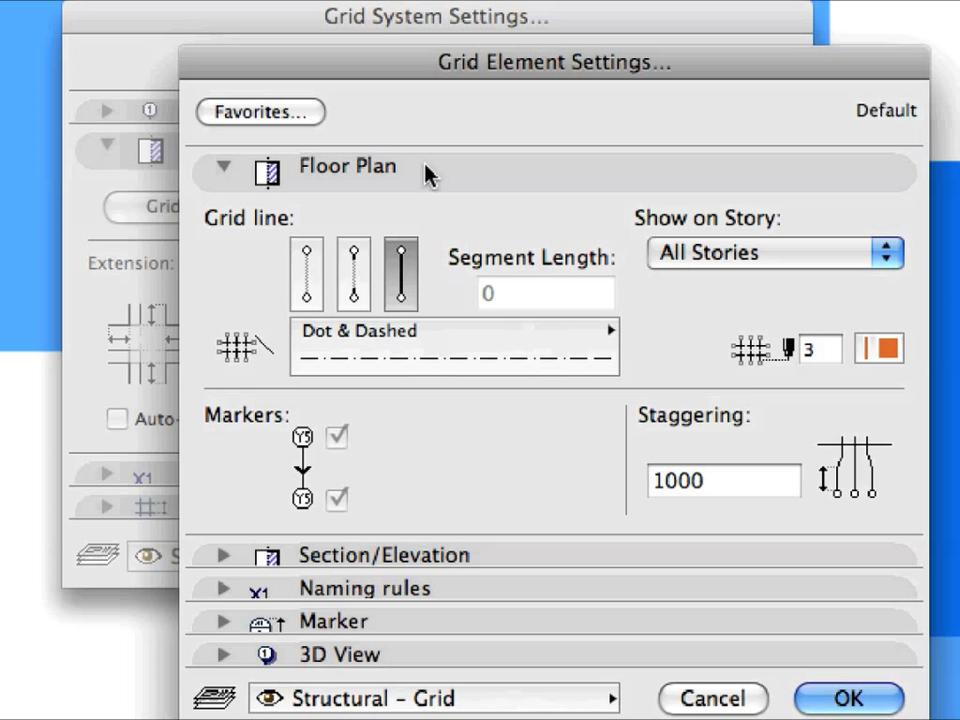
left_click(425, 172)
left_click(426, 197)
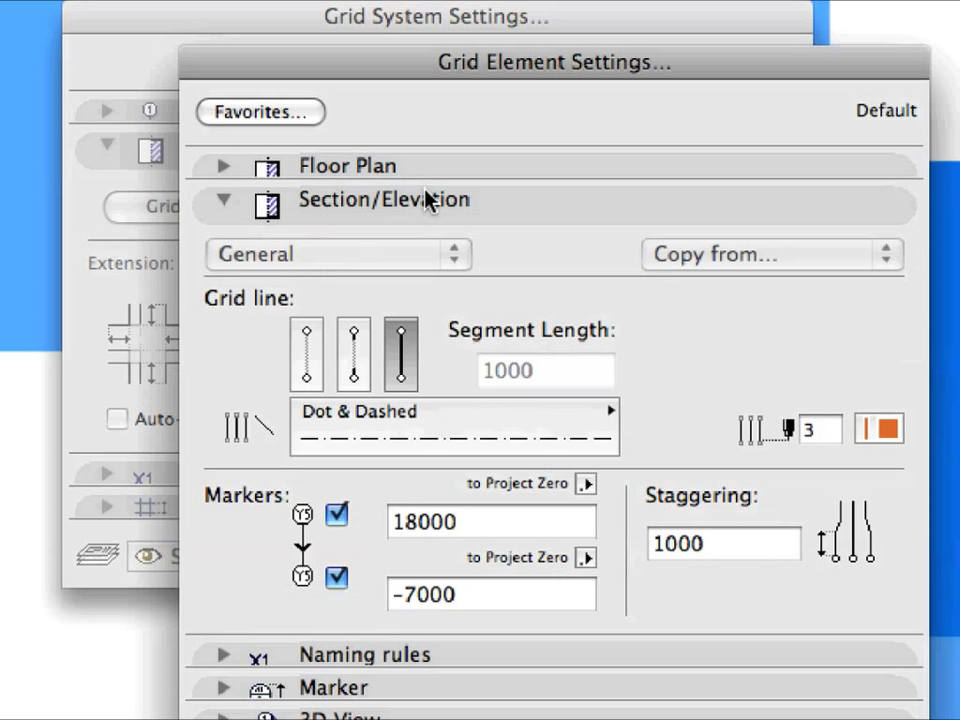
left_click(510, 208)
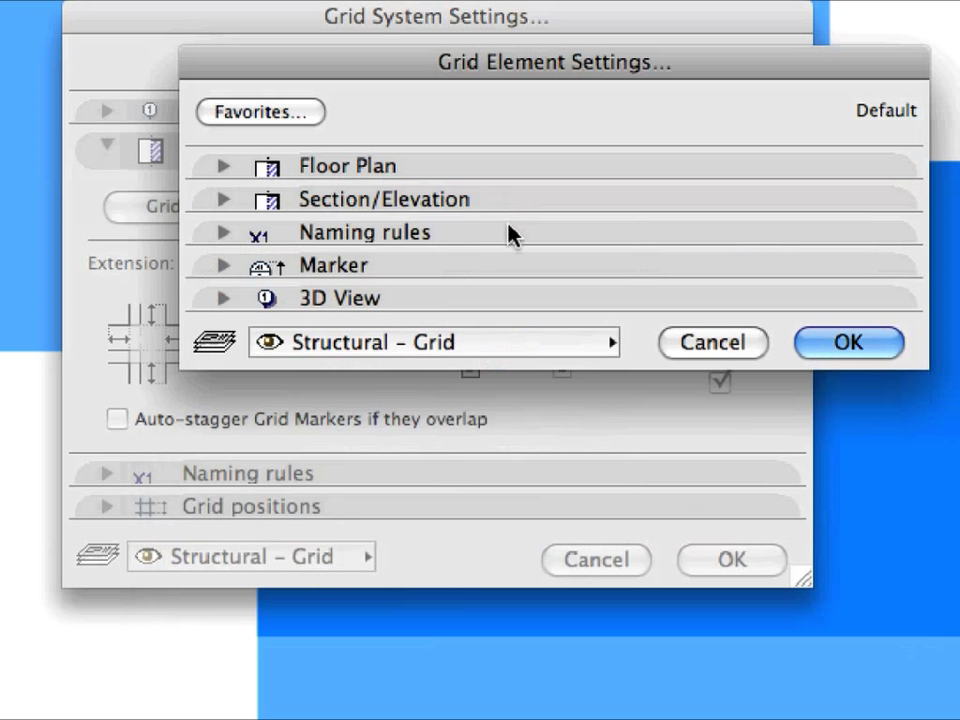
left_click(510, 232)
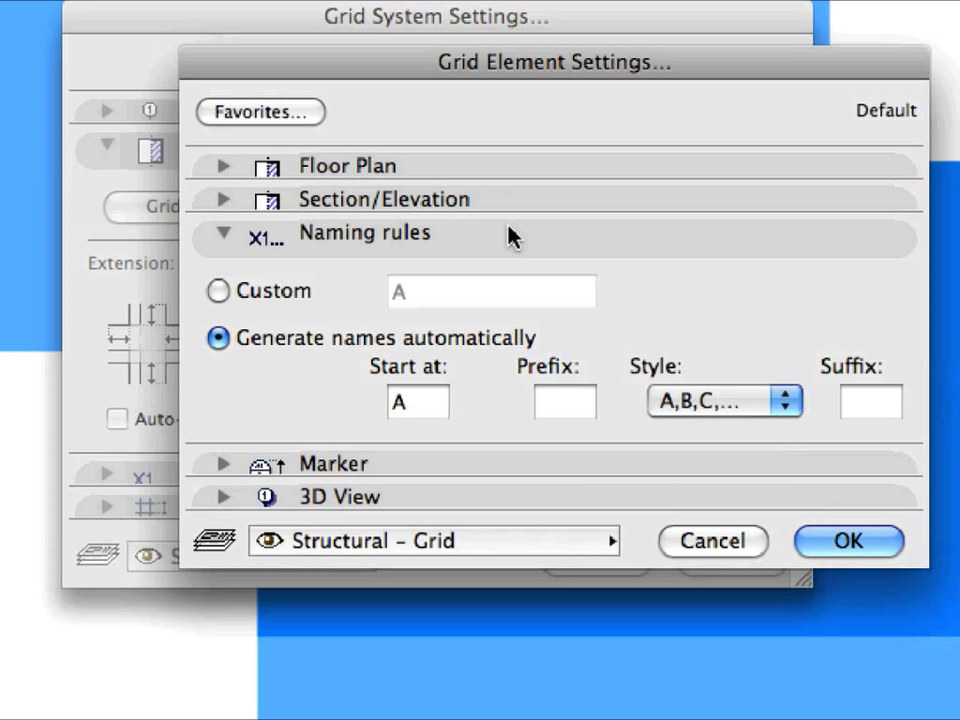
left_click(508, 228)
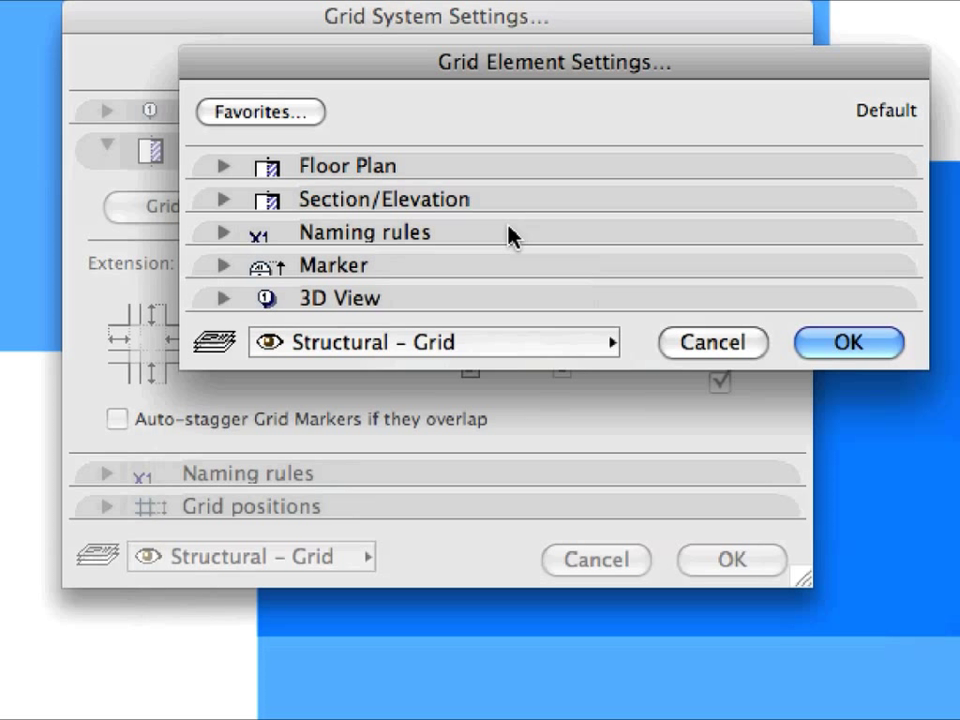
left_click(508, 266)
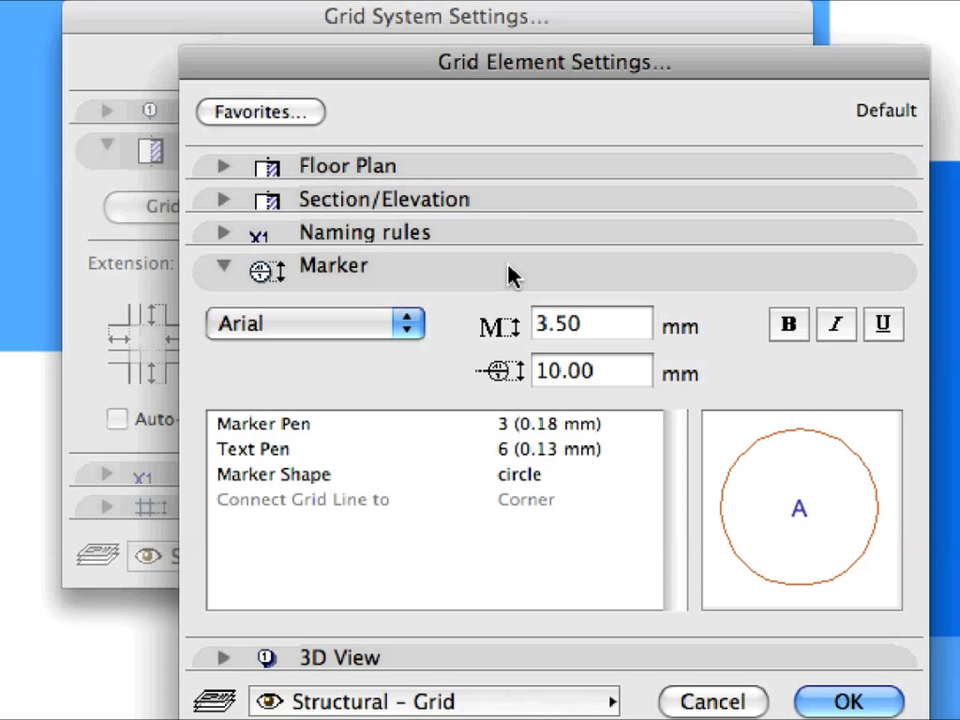
left_click(510, 272)
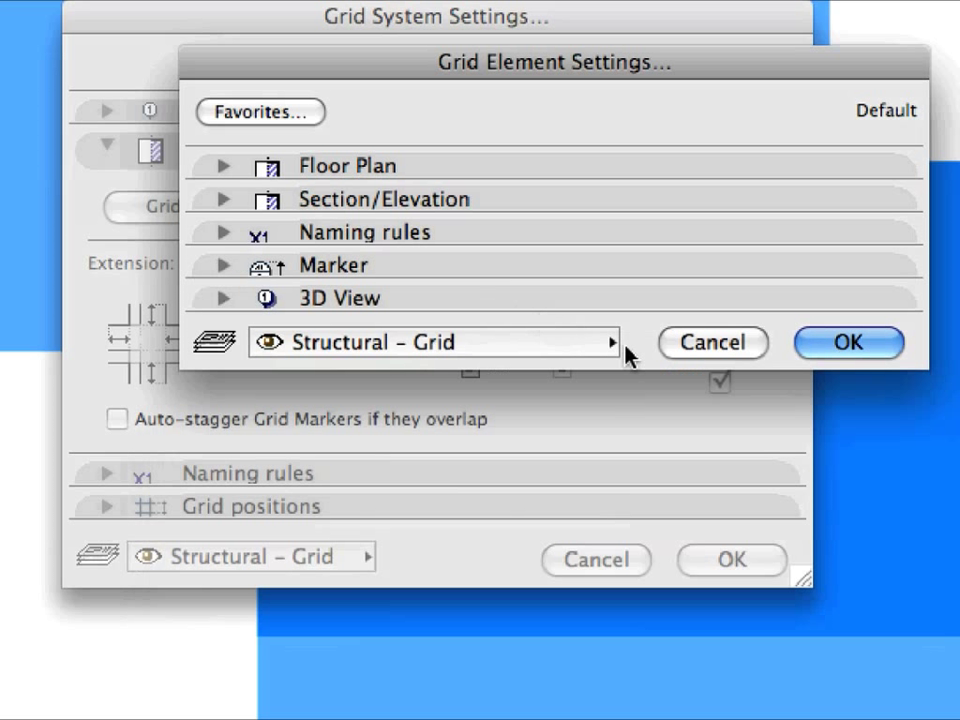
left_click(680, 352)
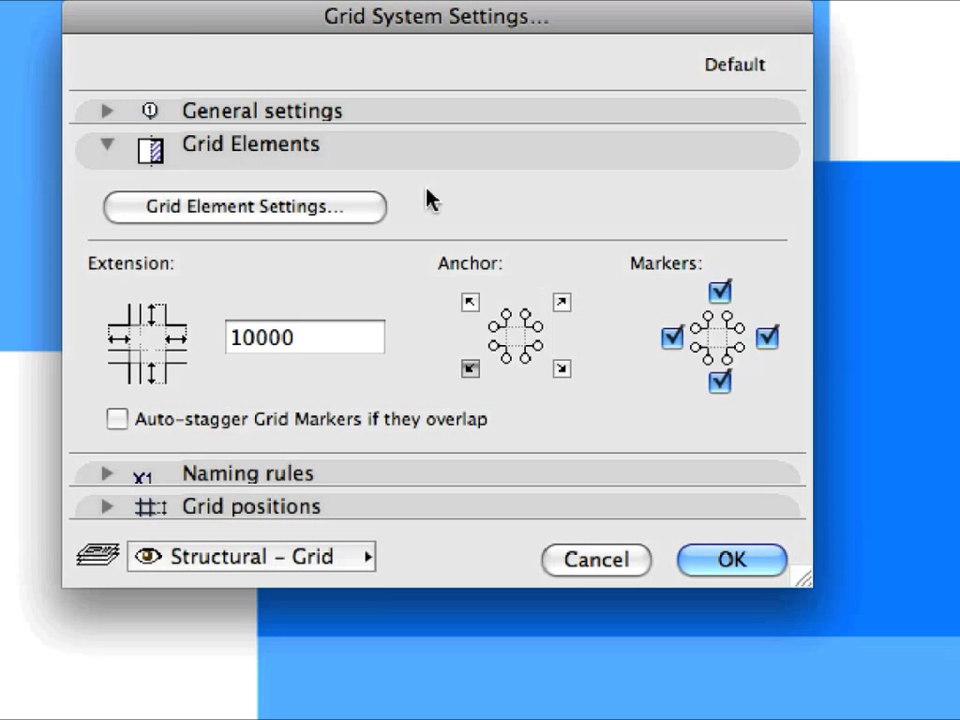
left_click(380, 152)
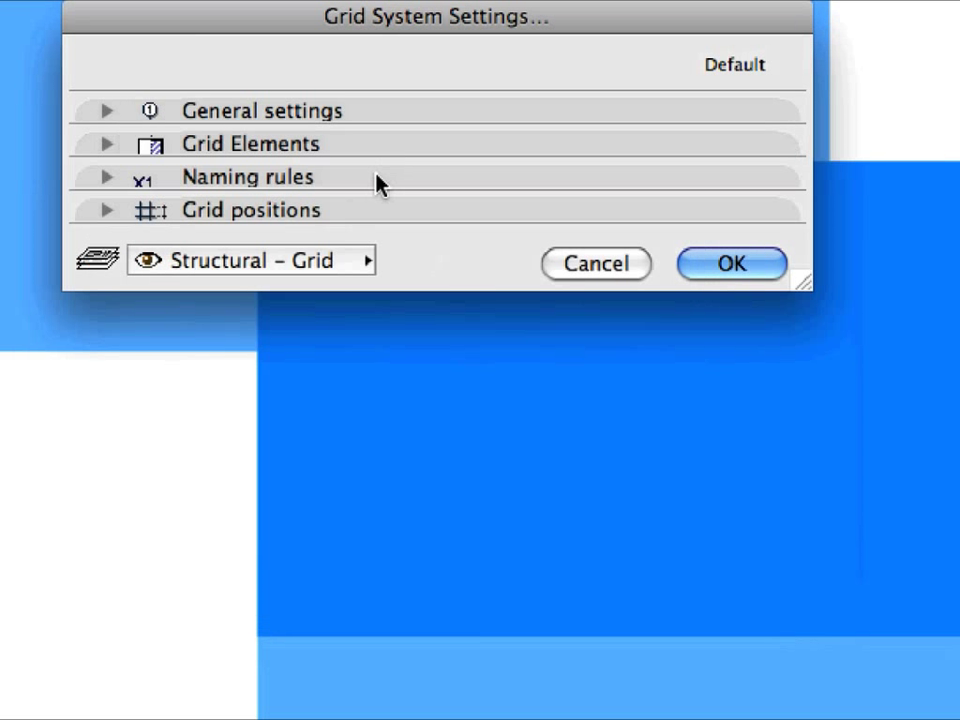
left_click(377, 180)
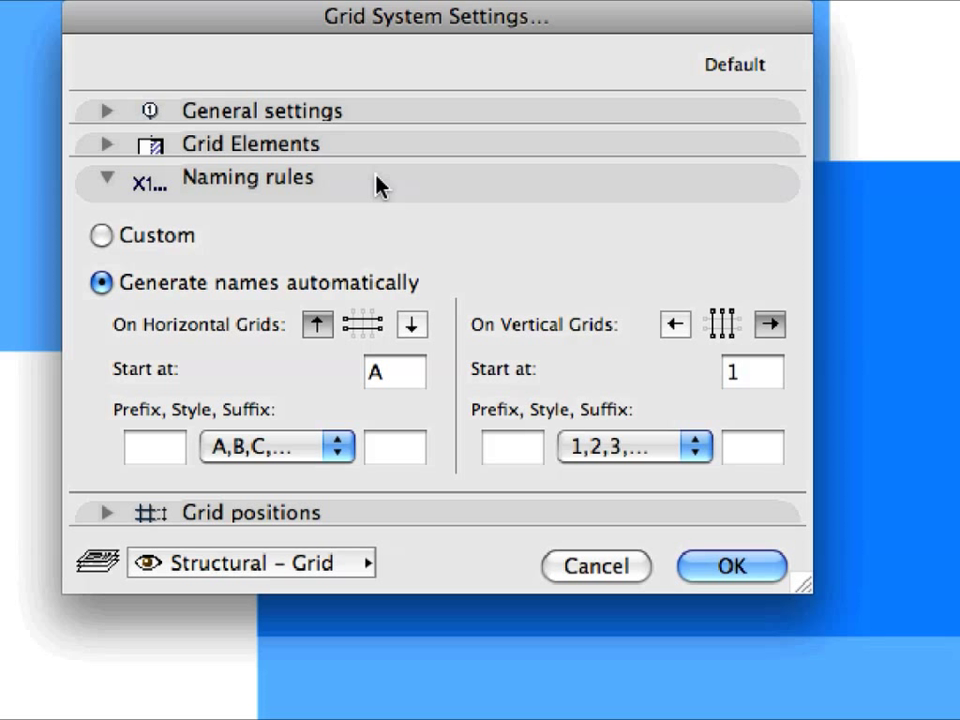
left_click(378, 186)
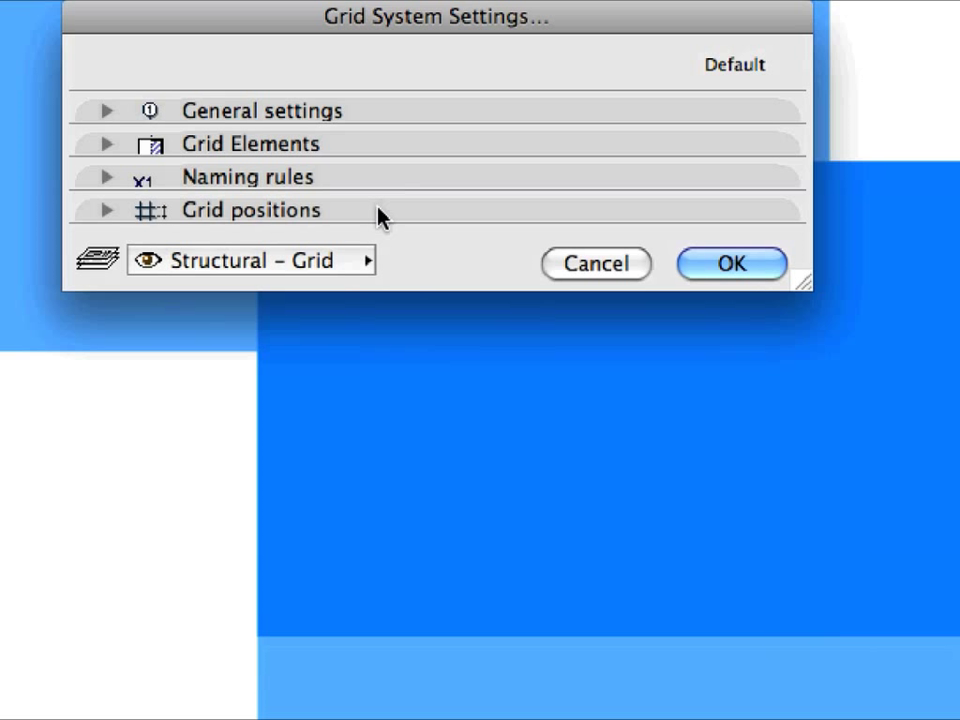
Add horizontal grid lines C and D and set C's distance to 9000
left_click(373, 216)
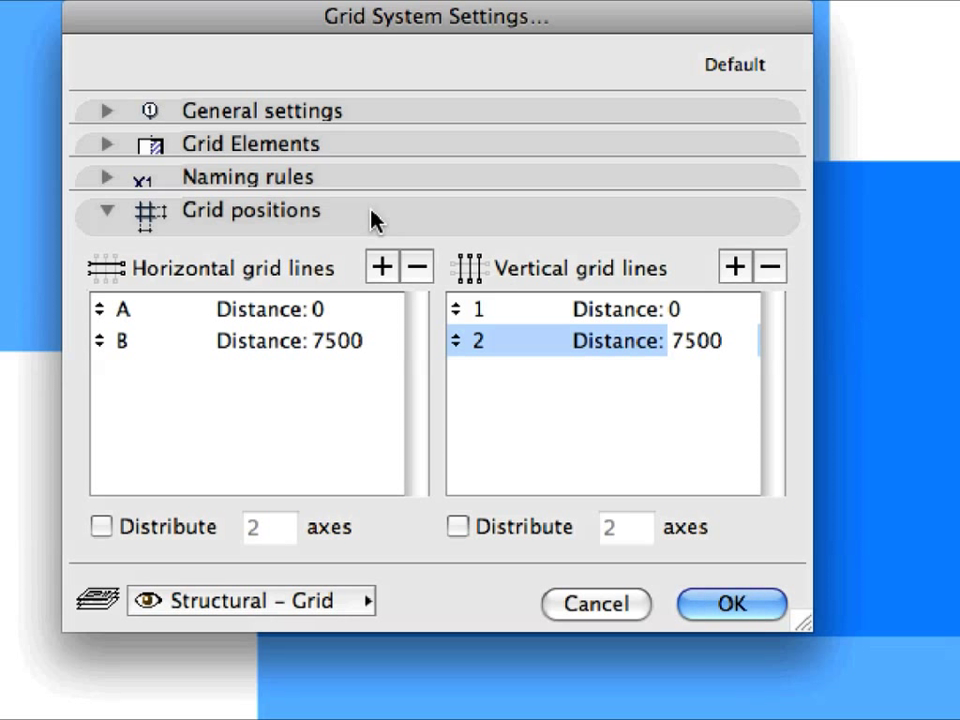
left_click(340, 345)
left_click(343, 345)
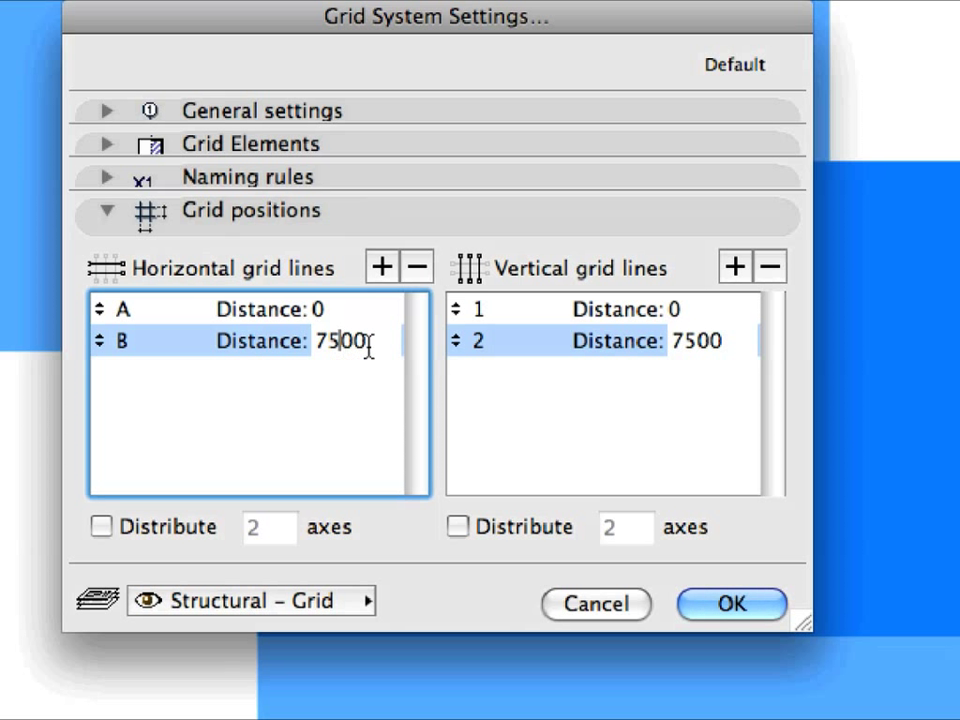
left_click_drag(369, 343, 306, 343)
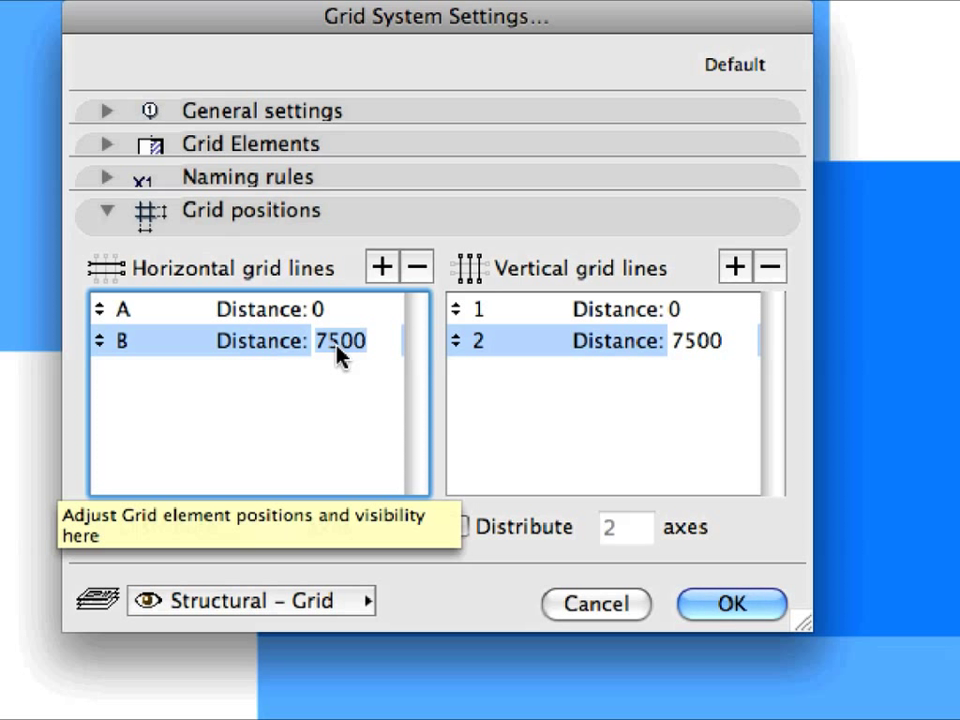
left_click(388, 267)
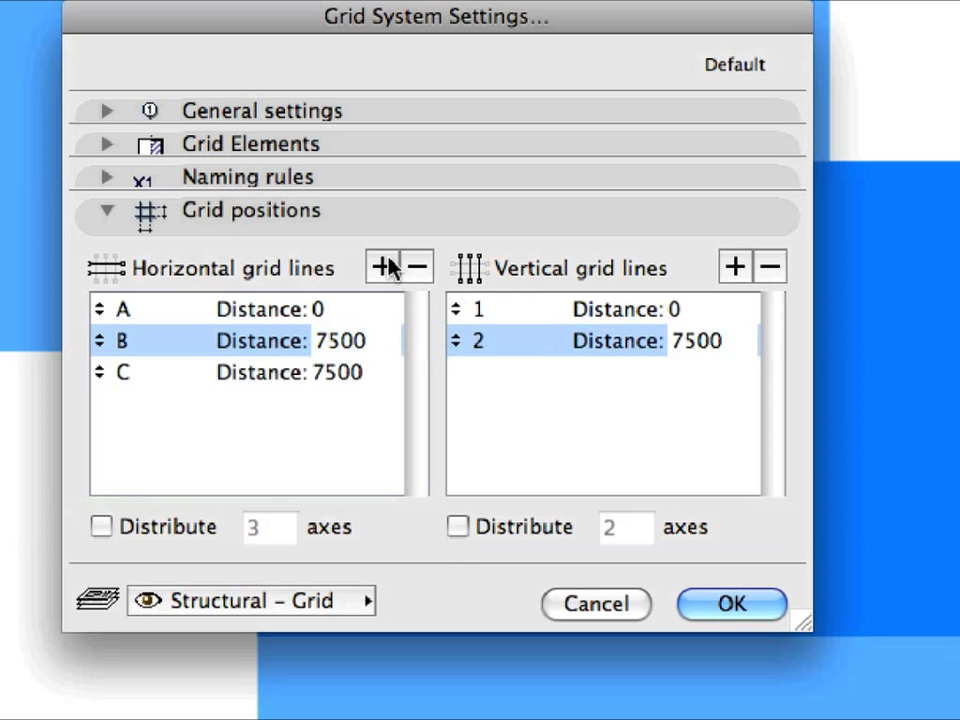
left_click(388, 267)
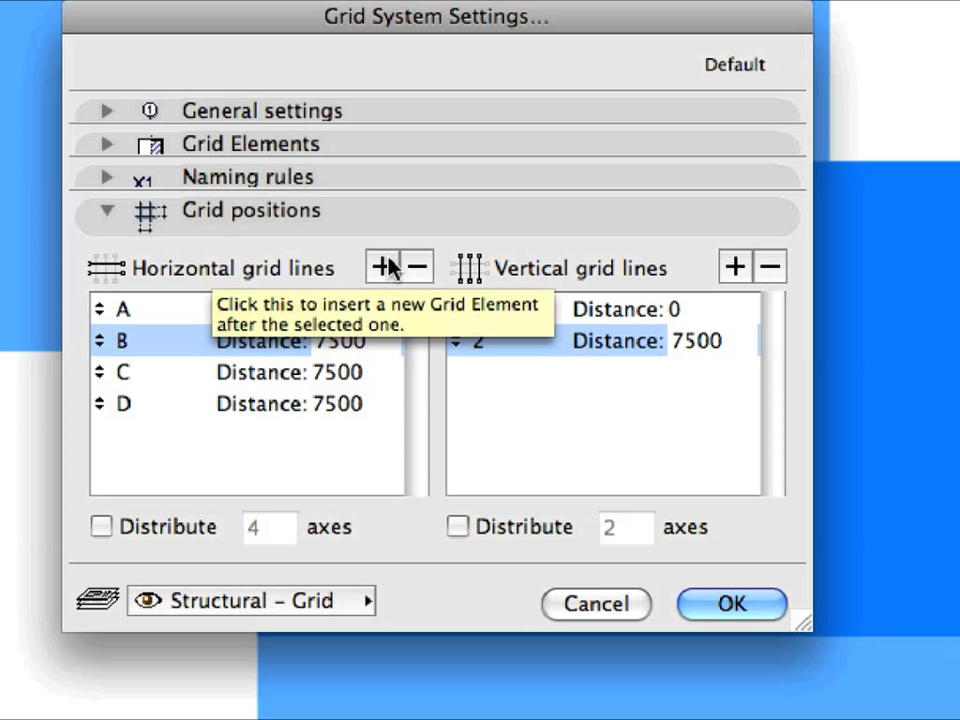
left_click(372, 376)
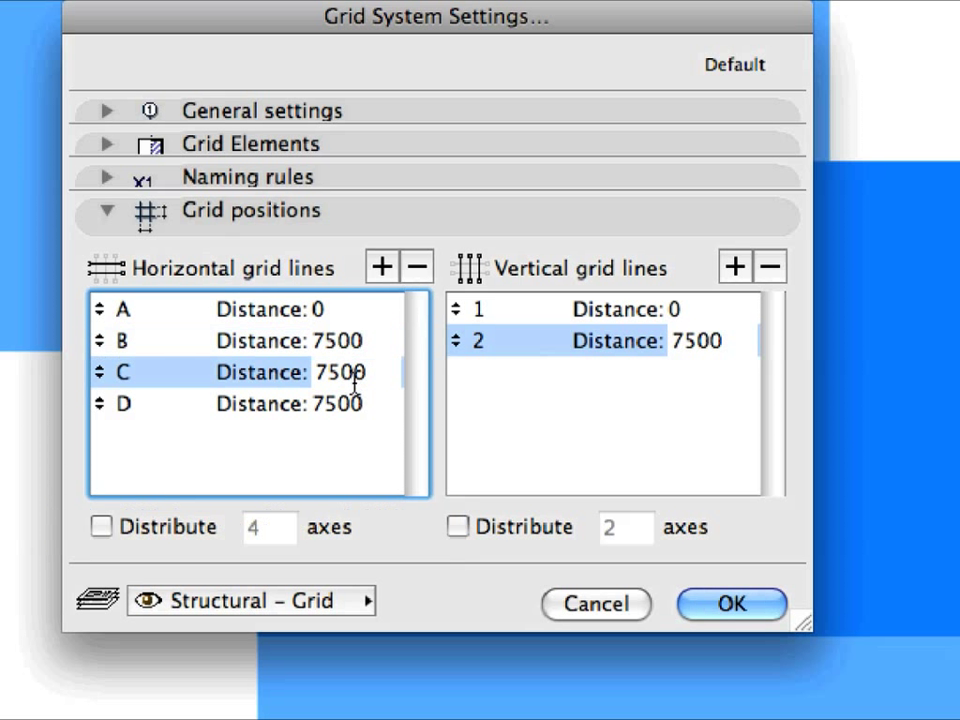
double_click(366, 378)
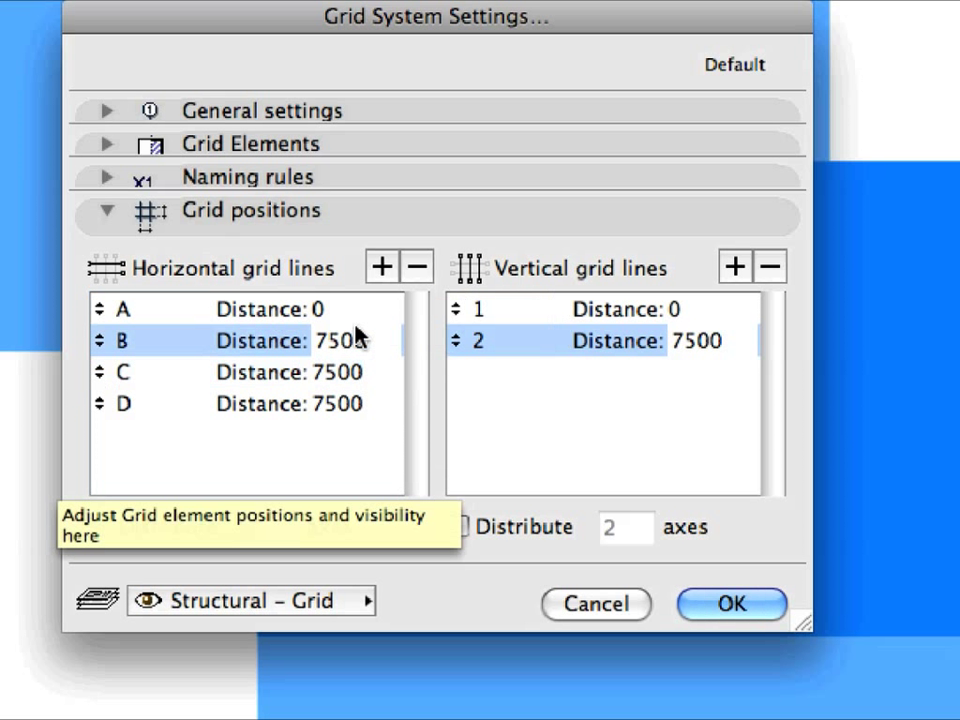
left_click(386, 384)
left_click(354, 372)
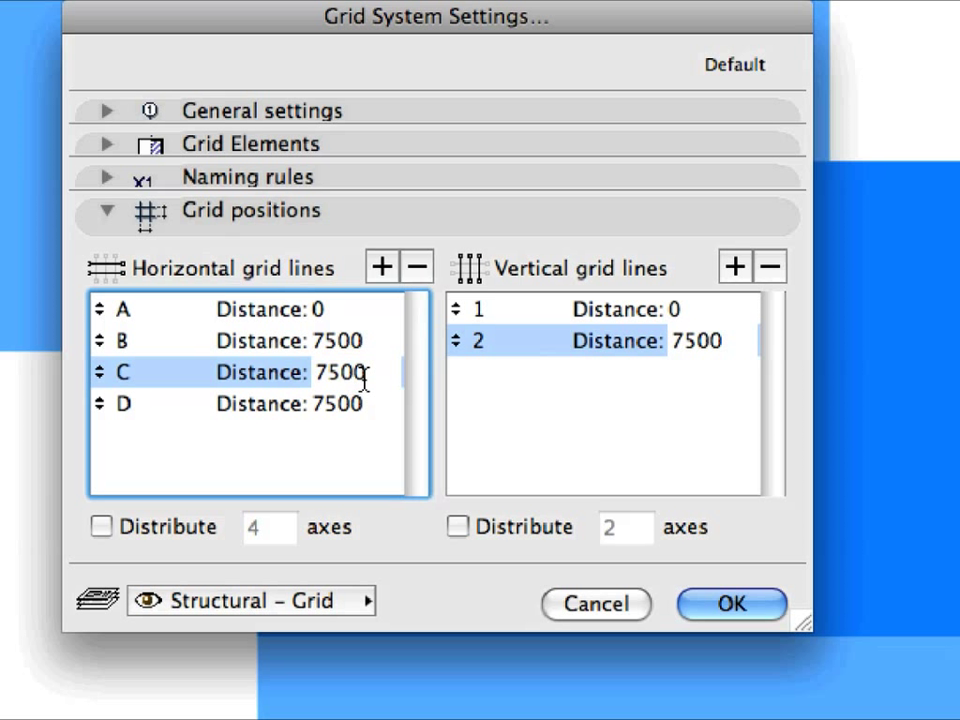
left_click_drag(366, 378, 298, 375)
type("9000")
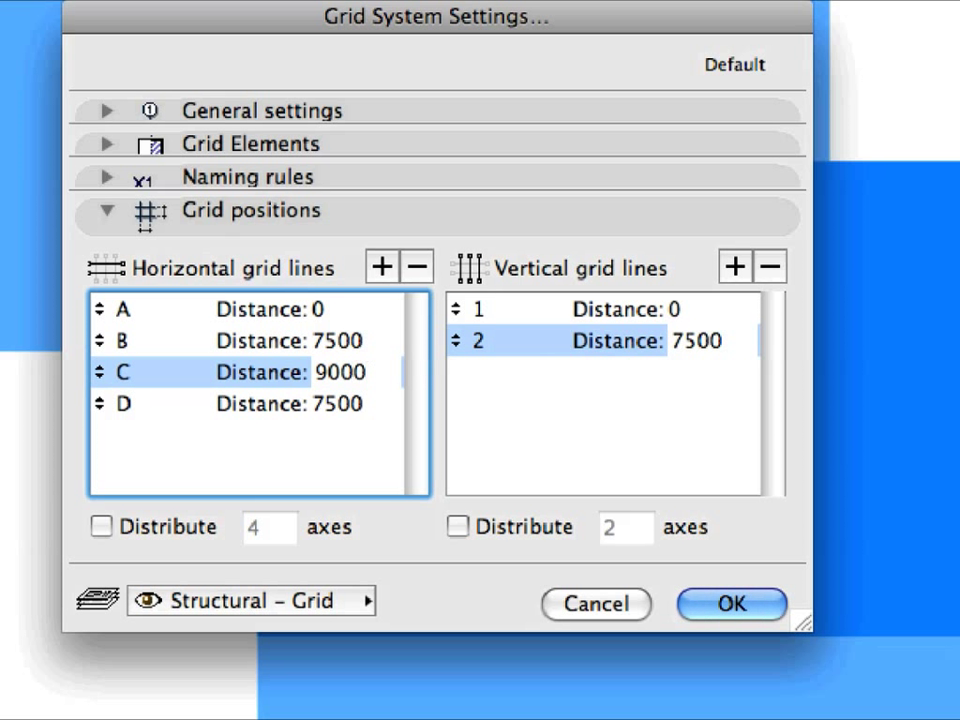
key("Return")
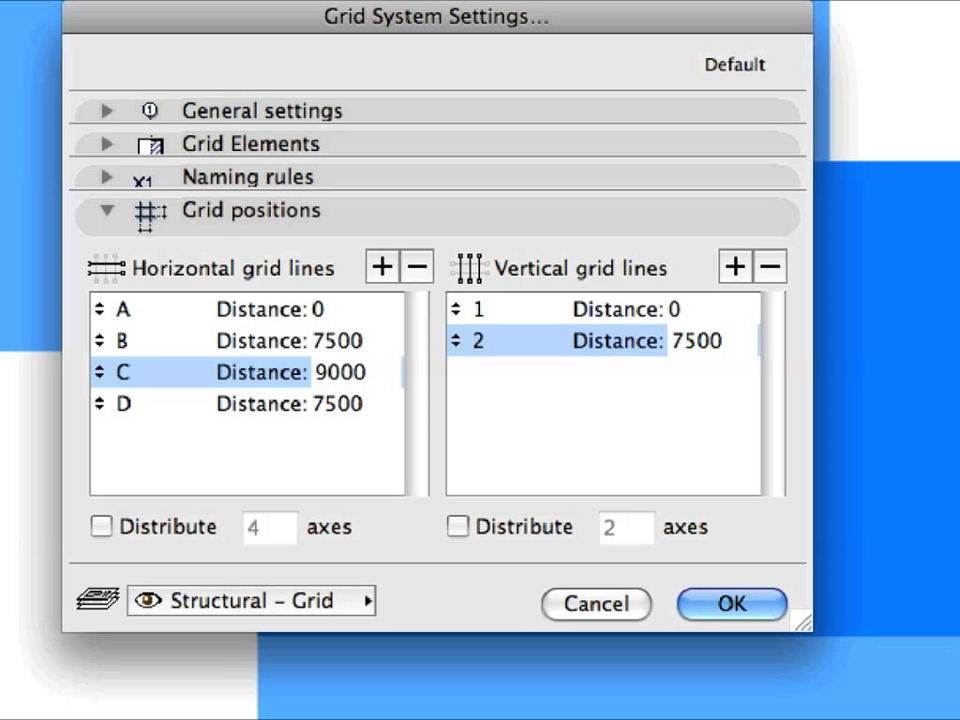
Add vertical grid lines until there are 19 axes spaced 7500
left_click(570, 398)
left_click(681, 348)
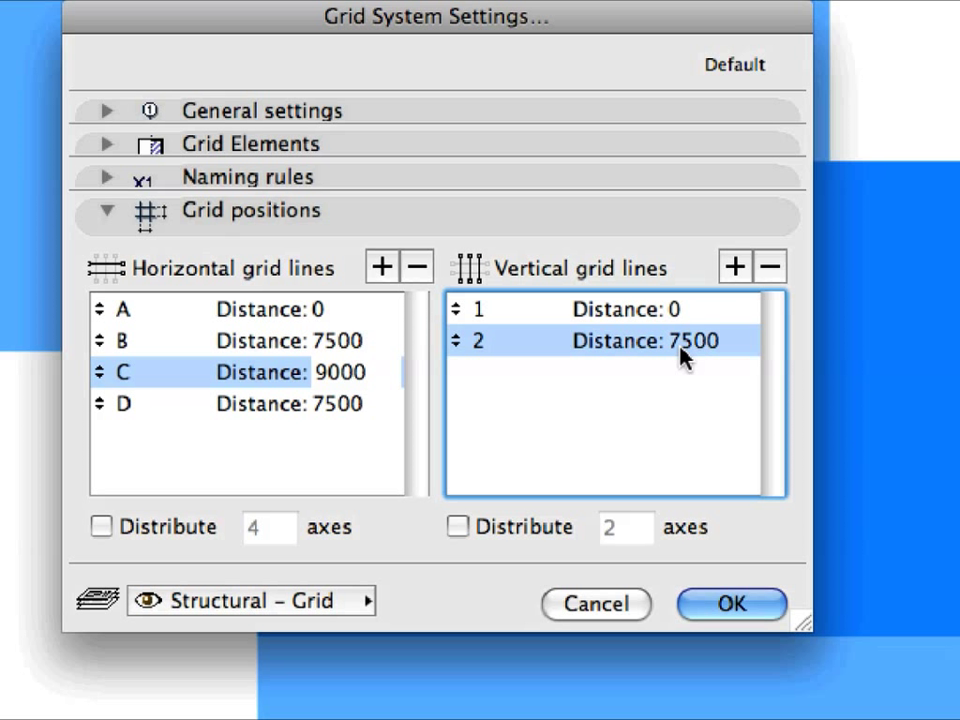
left_click(729, 347)
left_click_drag(729, 347, 664, 345)
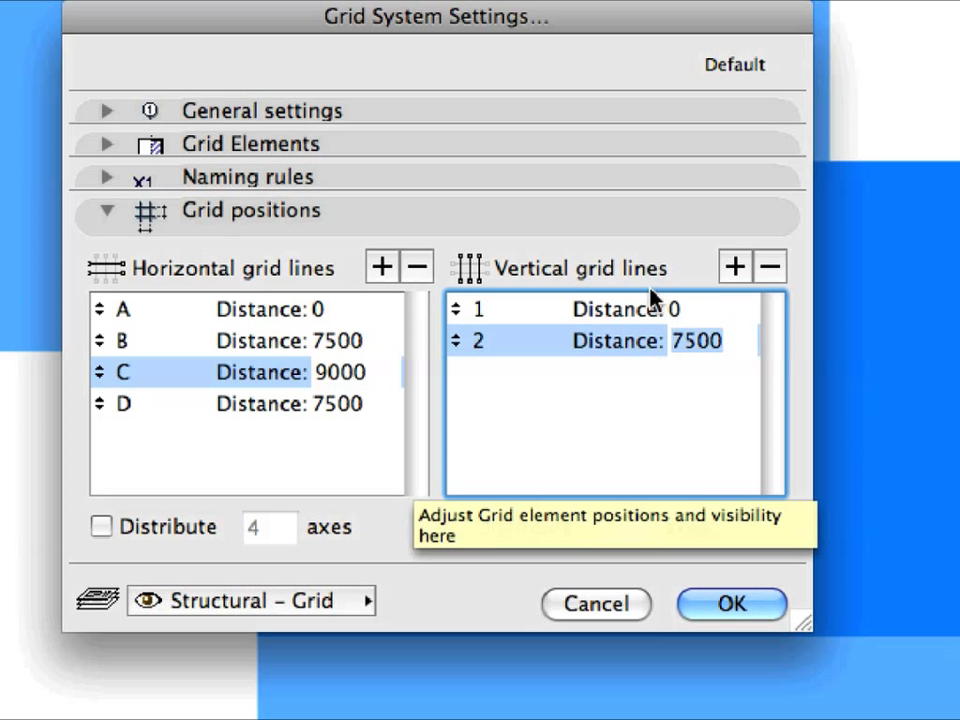
left_click(730, 270)
left_click(731, 270)
left_click(731, 270)
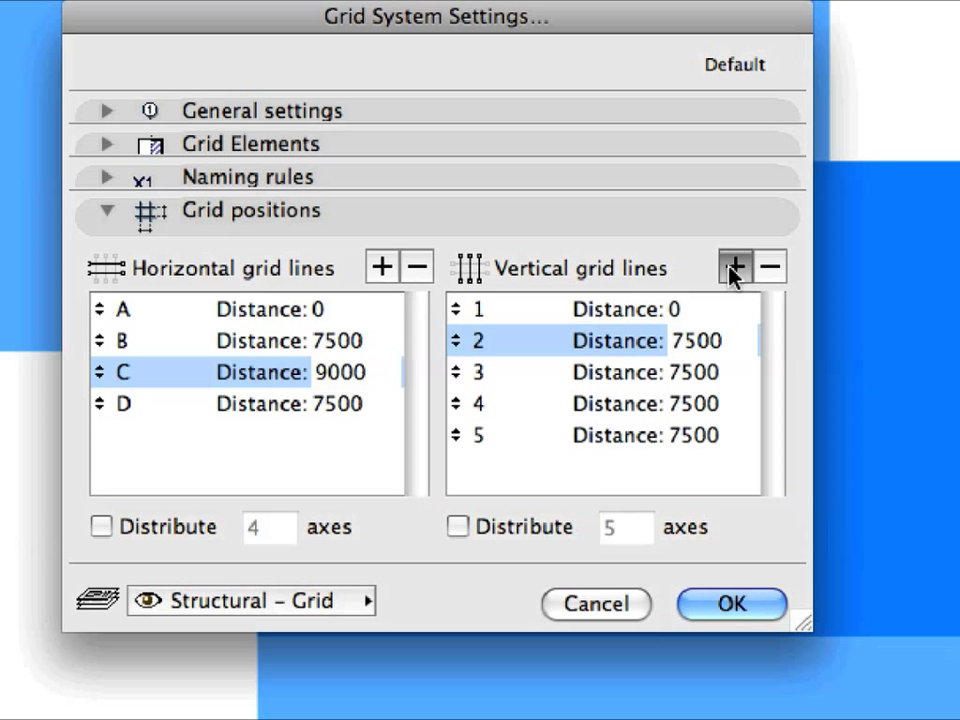
left_click(731, 270)
left_click(731, 270)
left_click(731, 270)
left_click(731, 270)
left_click(731, 270)
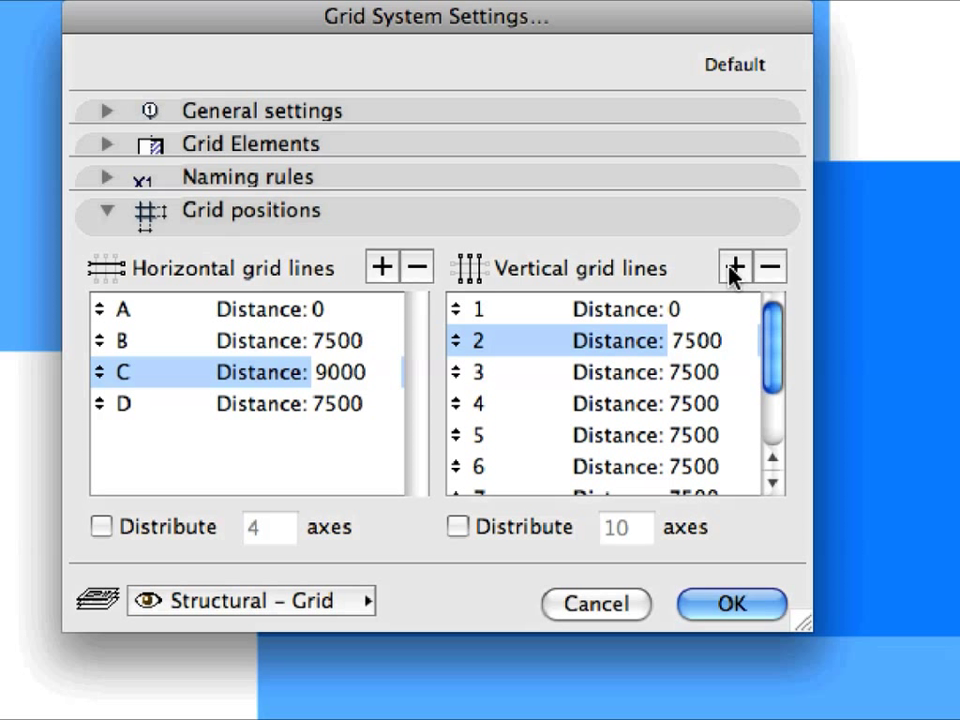
left_click(731, 270)
left_click(731, 270)
left_click(731, 270)
left_click(731, 270)
left_click(731, 270)
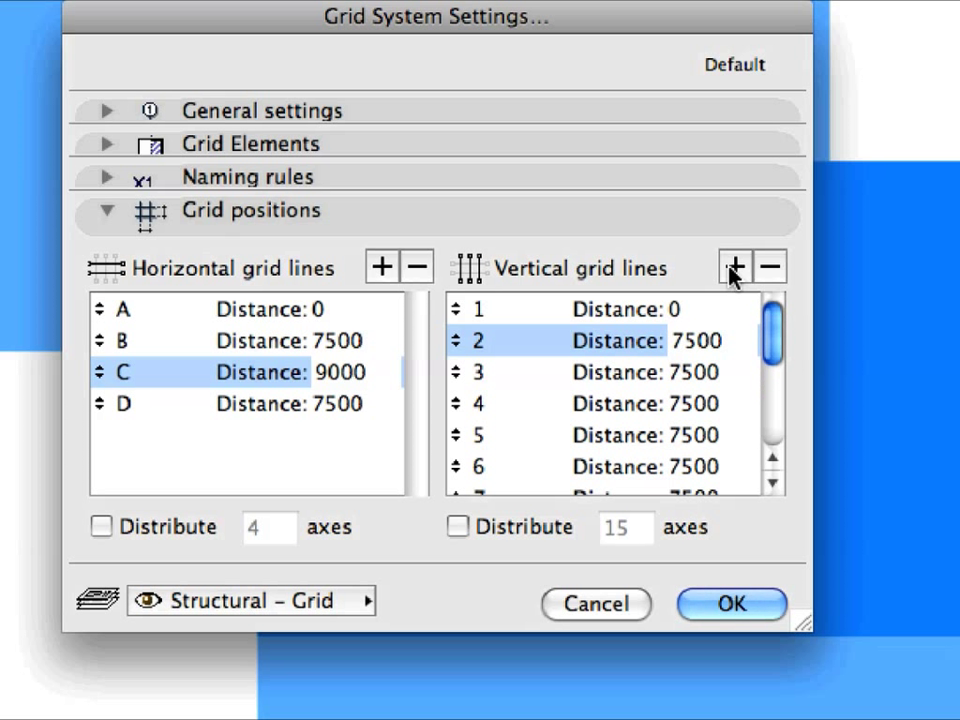
left_click(731, 270)
left_click(731, 270)
left_click(731, 270)
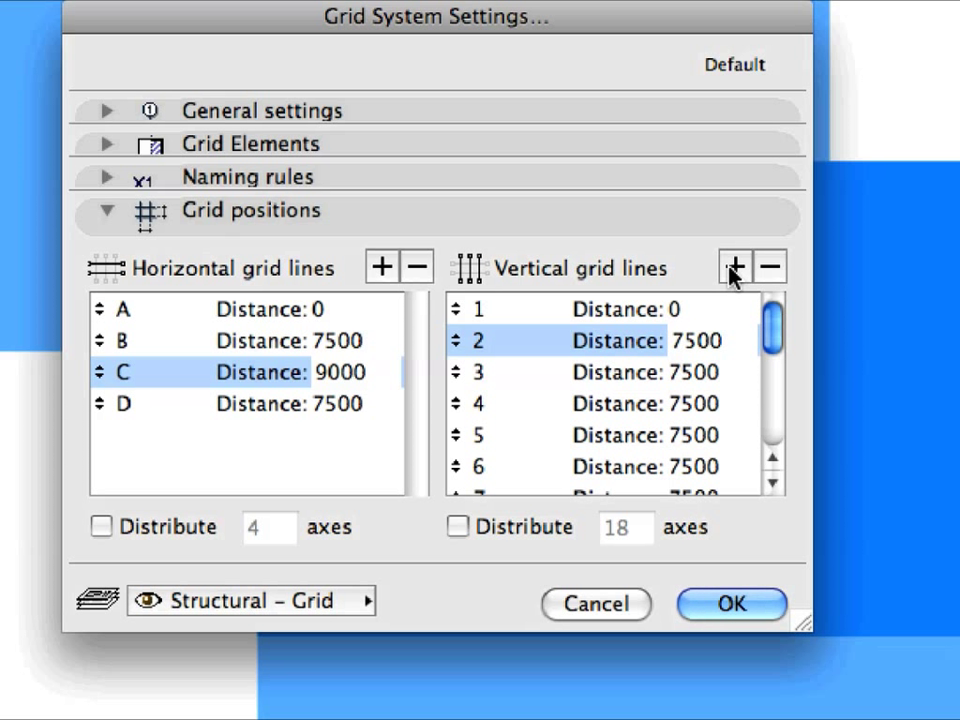
left_click(733, 270)
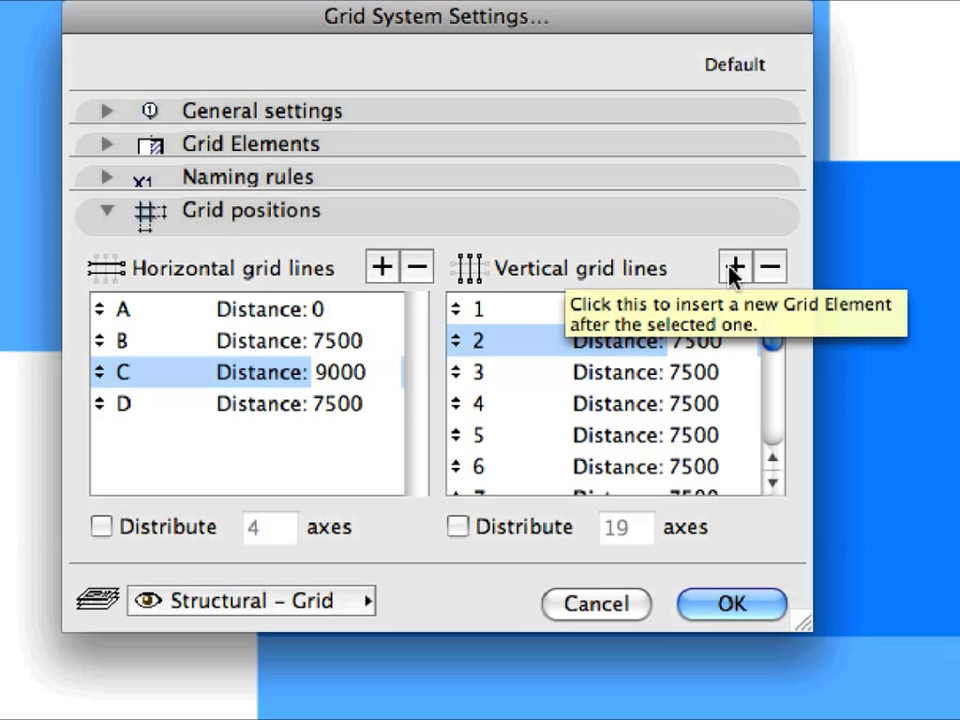
Set vertical grid line 9's distance to 5200
left_click_drag(774, 342, 776, 388)
left_click(662, 344)
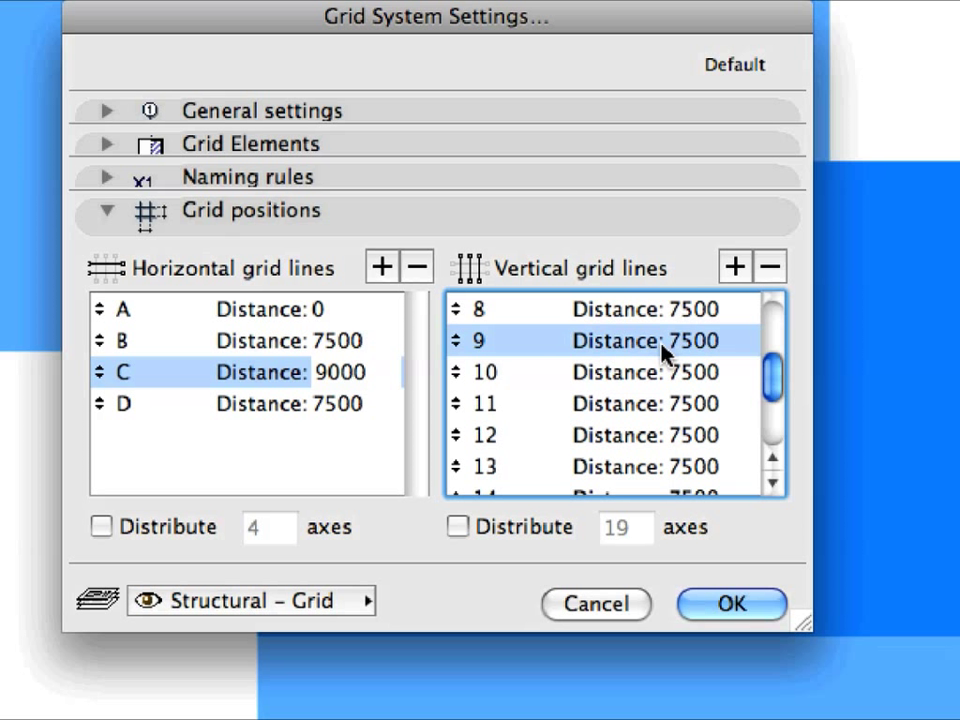
scroll(680, 344, "down", 4)
scroll(692, 343, "up", 3)
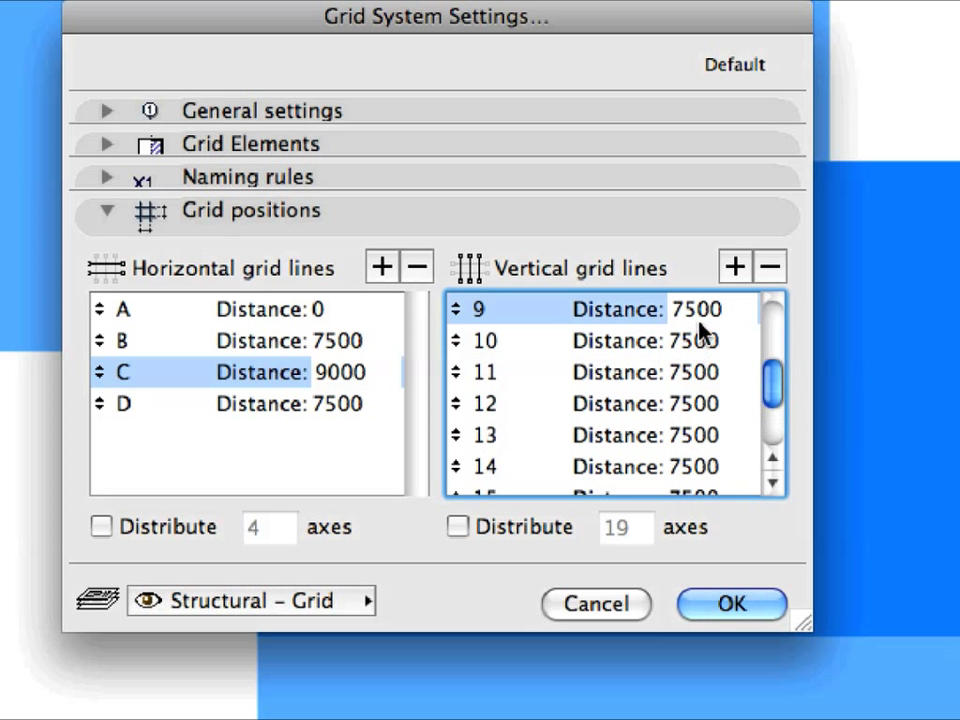
left_click(716, 309)
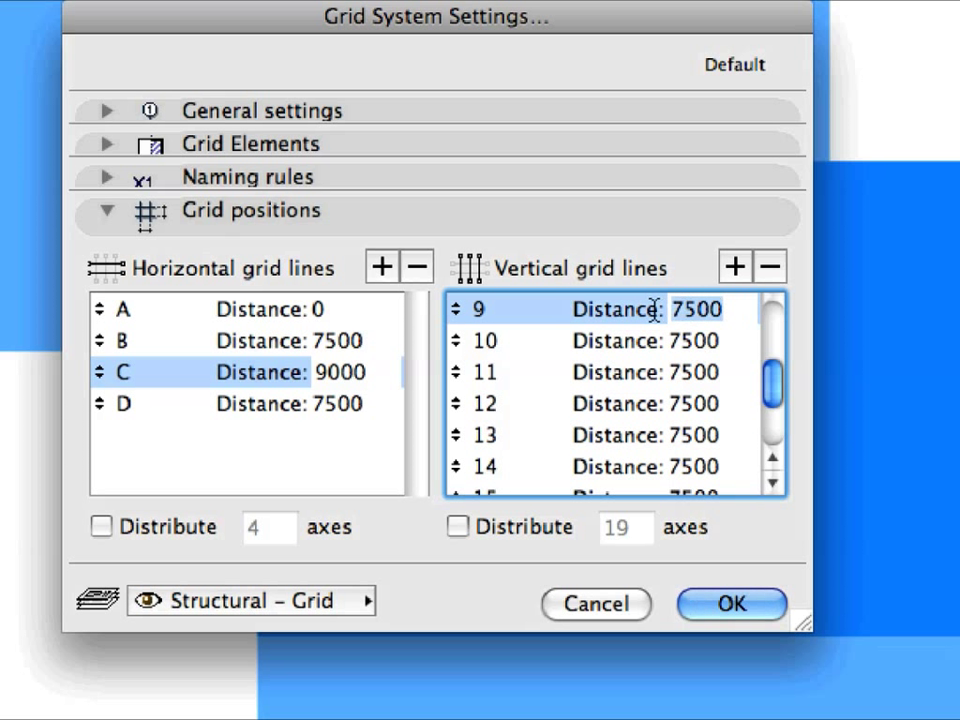
type("5200")
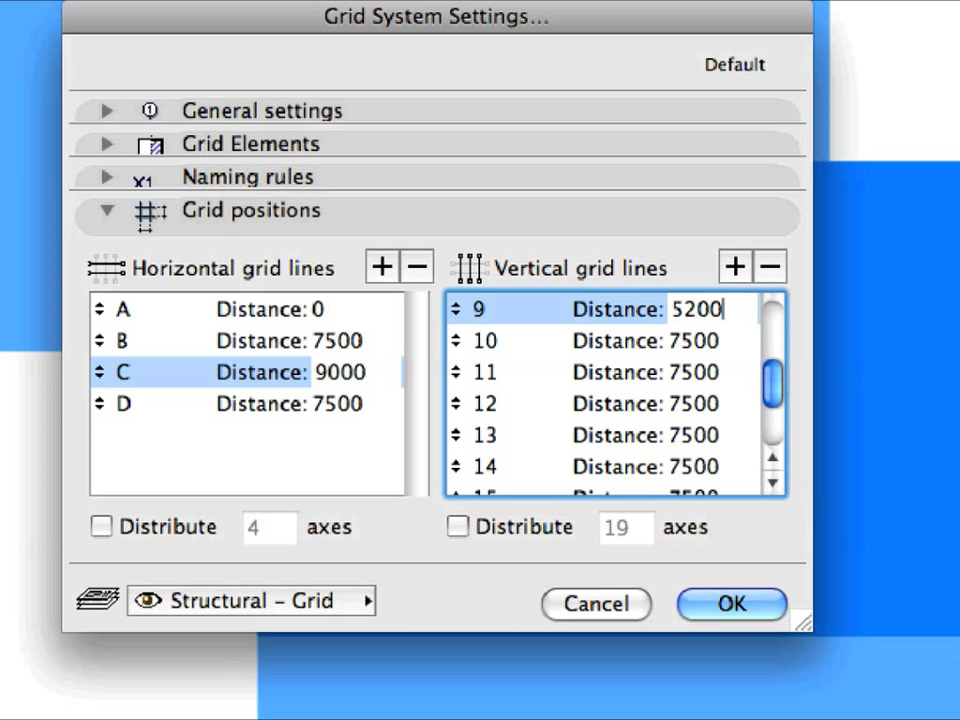
key("Return")
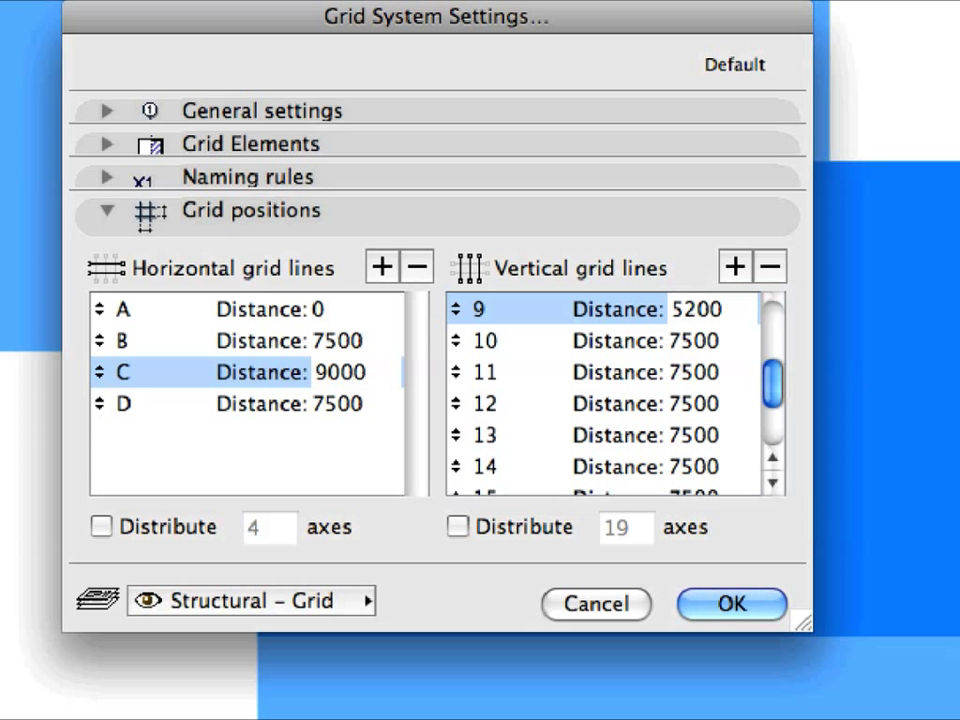
left_click_drag(772, 385, 778, 372)
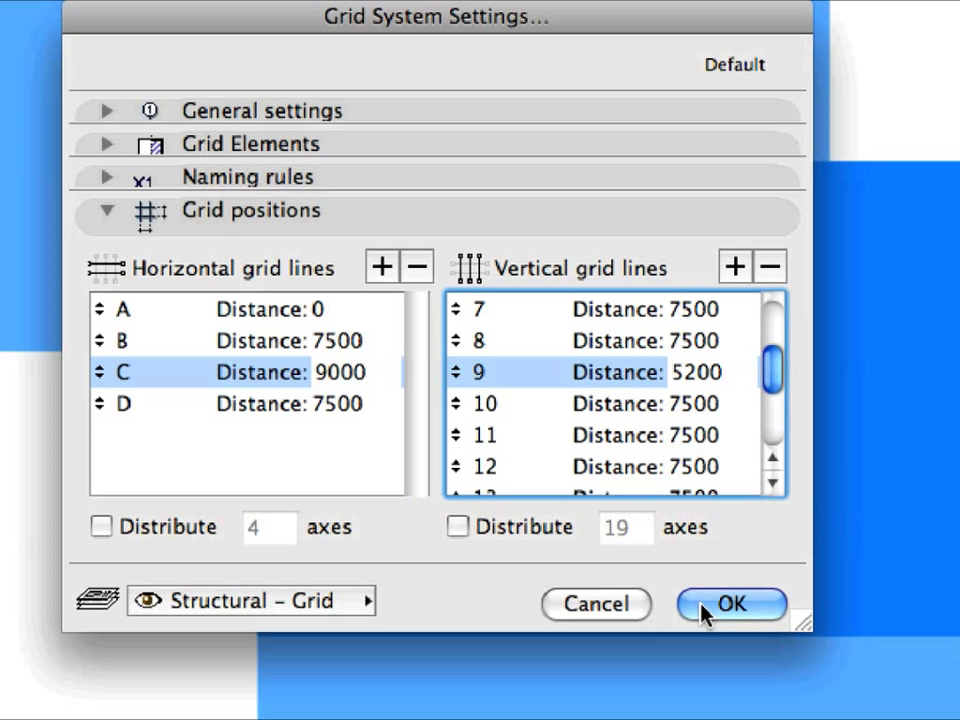
Accept the grid settings and place the grid from point 1.1 oriented toward point 1.2
left_click(730, 604)
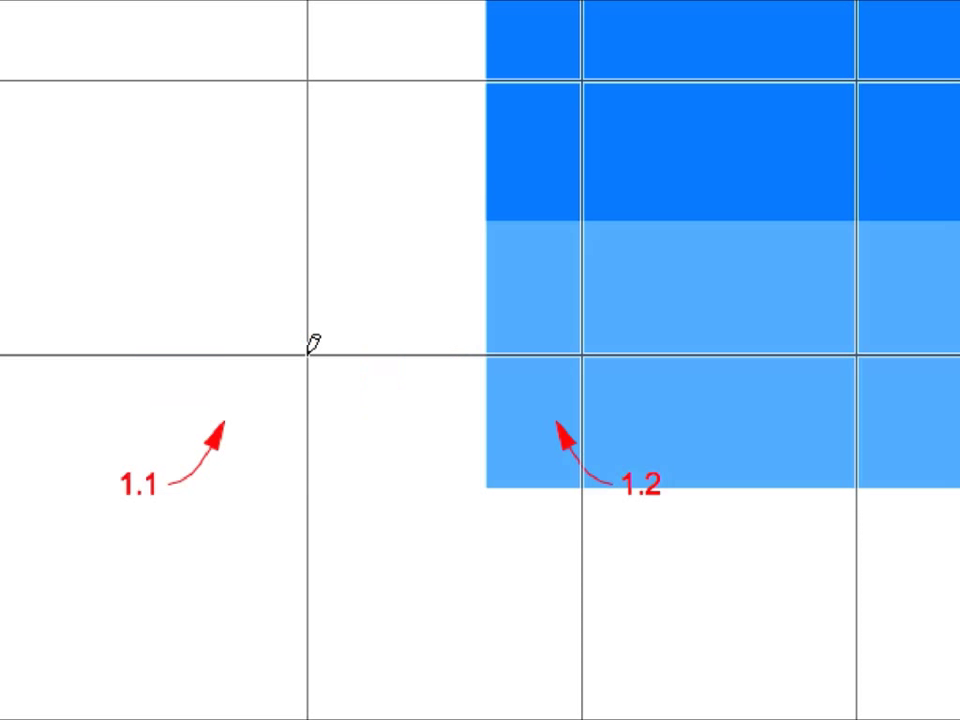
mouse_move(312, 344)
left_mouse_down()
mouse_move(262, 360)
mouse_move(233, 405)
left_mouse_up()
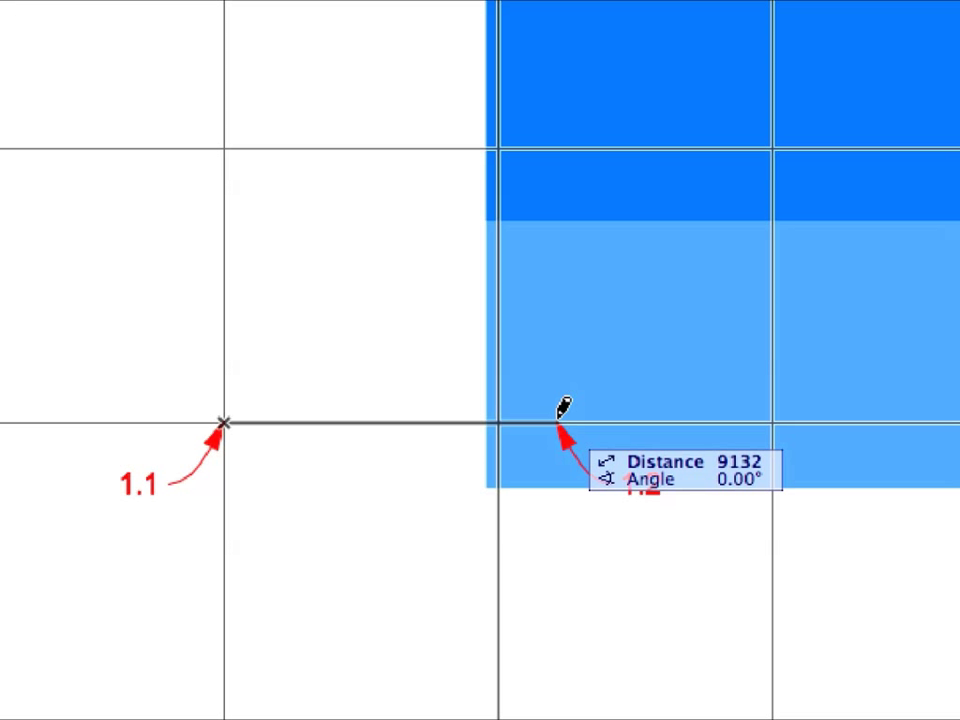
left_click(559, 420)
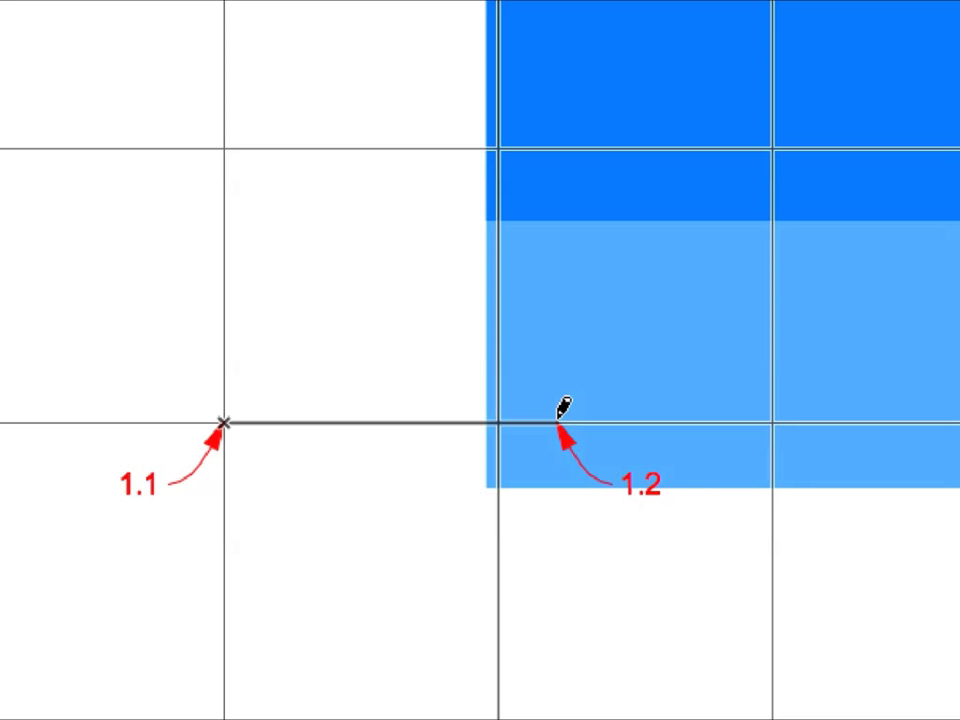
Finish the grid placement and choose Continue on the unseen-stories notice to keep all elements
left_click(559, 420)
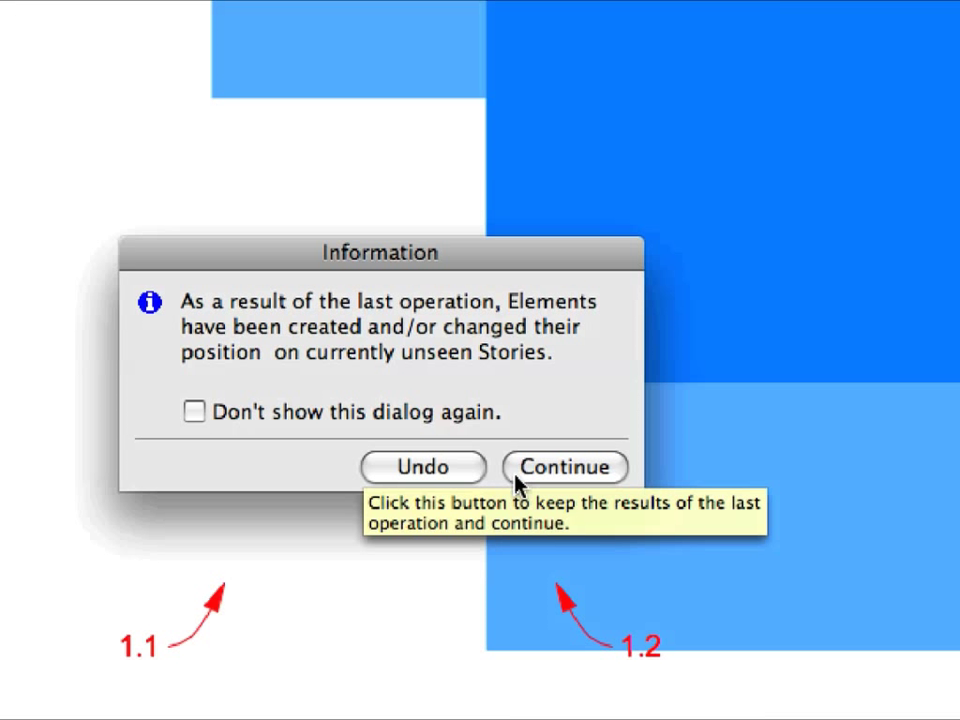
left_click(518, 485)
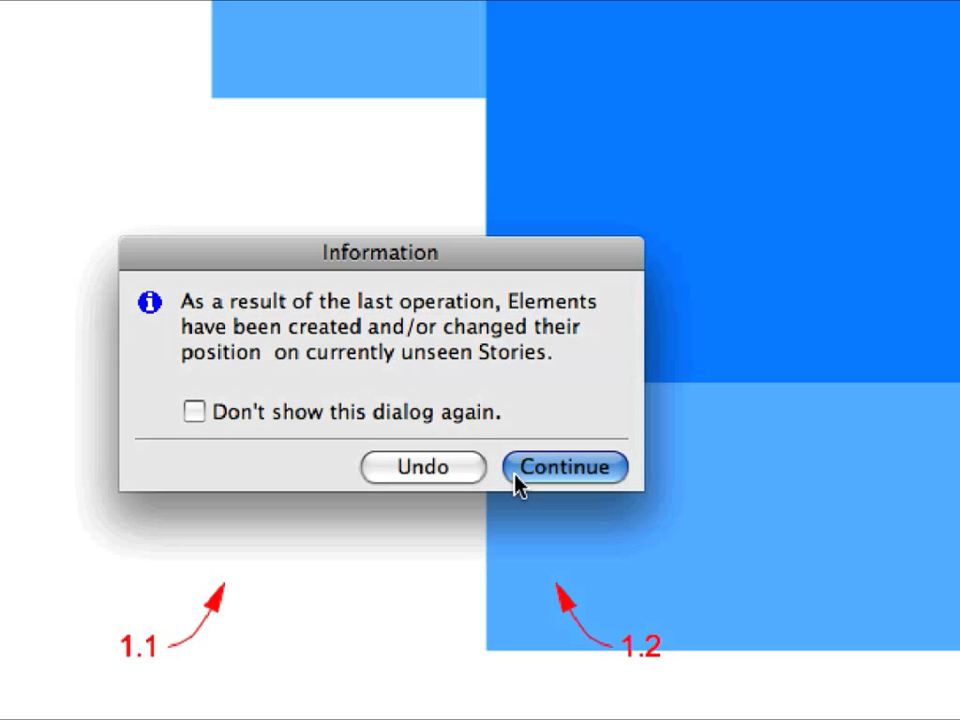
left_click(518, 482)
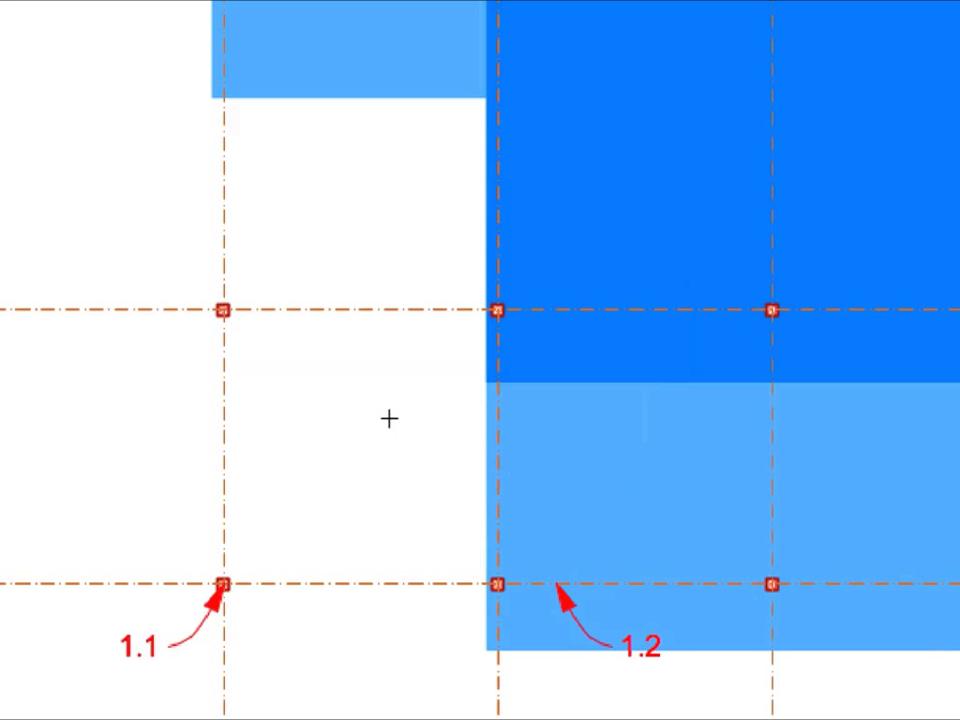
mouse_move(237, 325)
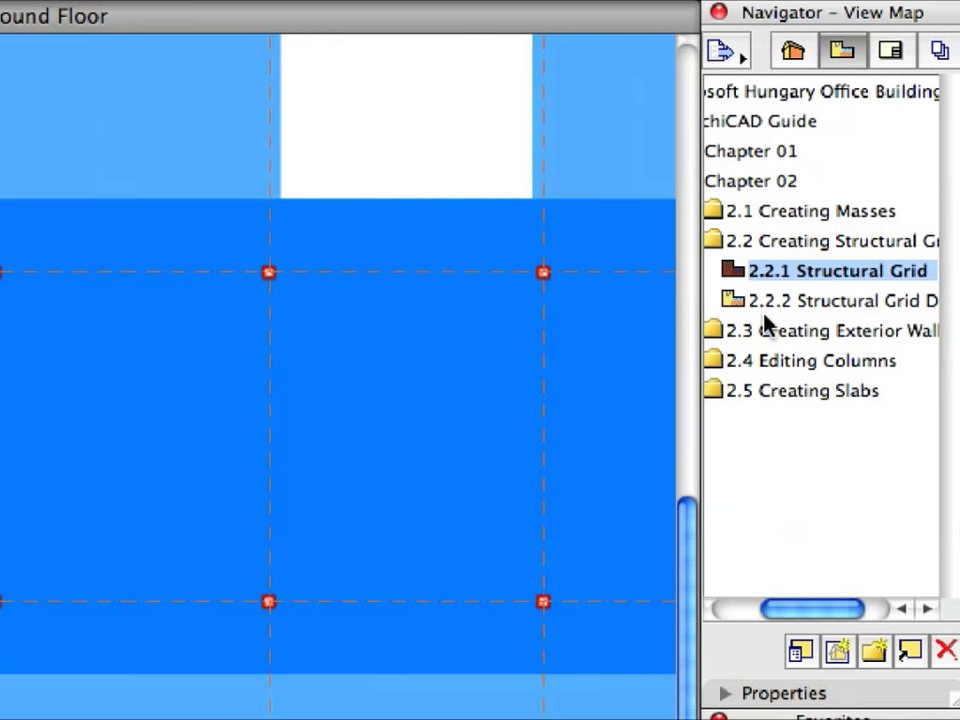
Open the 2.2.2 Structural Grid view and select a grid line, which picks up the whole grid
left_click(862, 212)
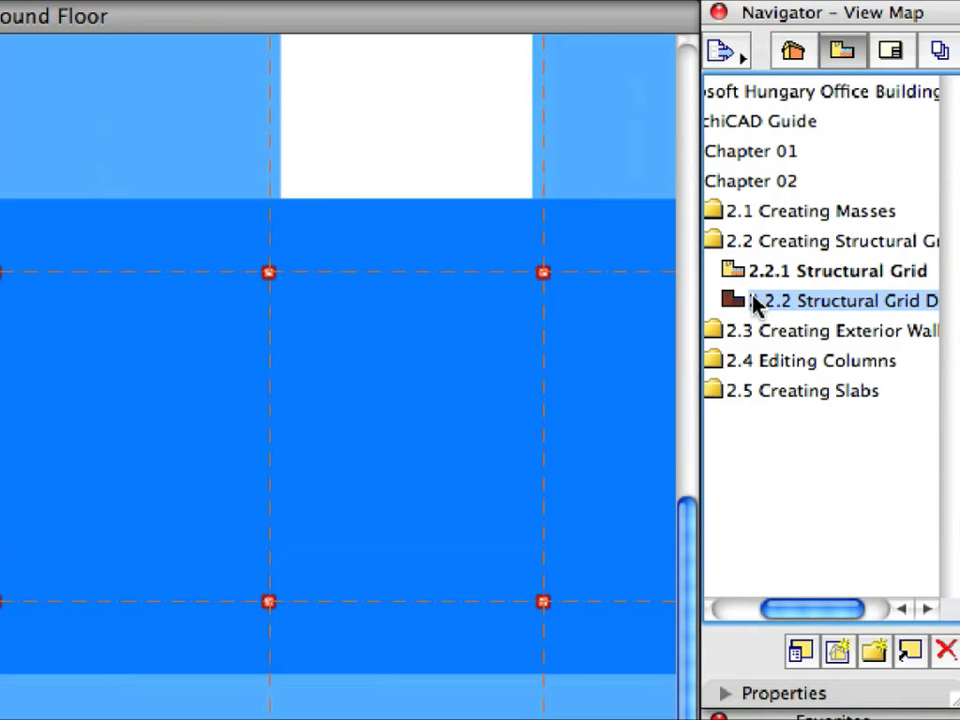
double_click(757, 302)
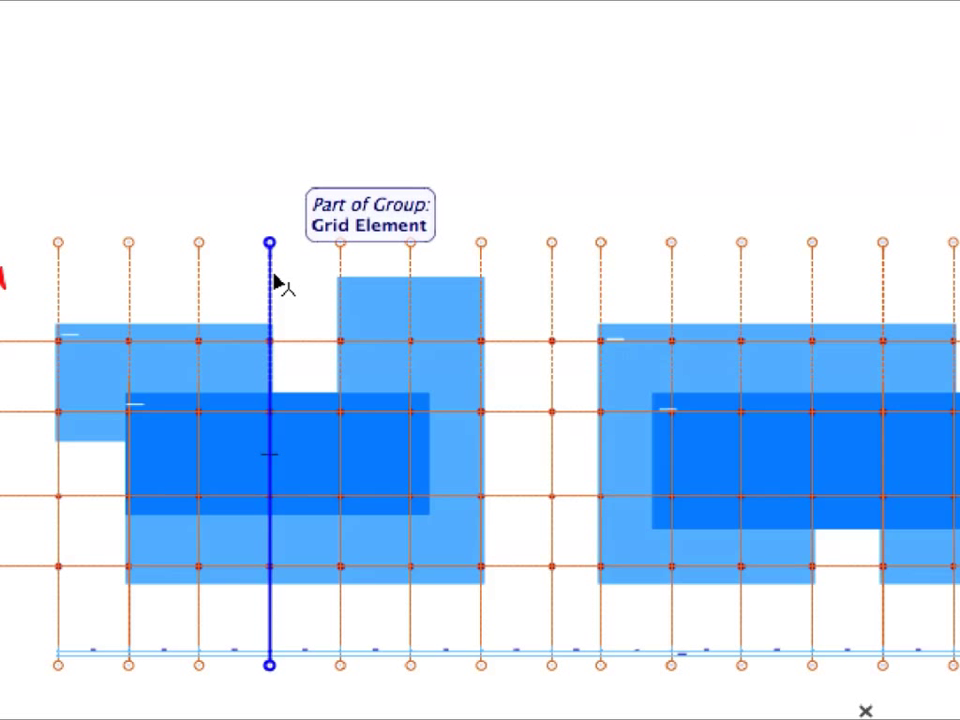
left_click(275, 273)
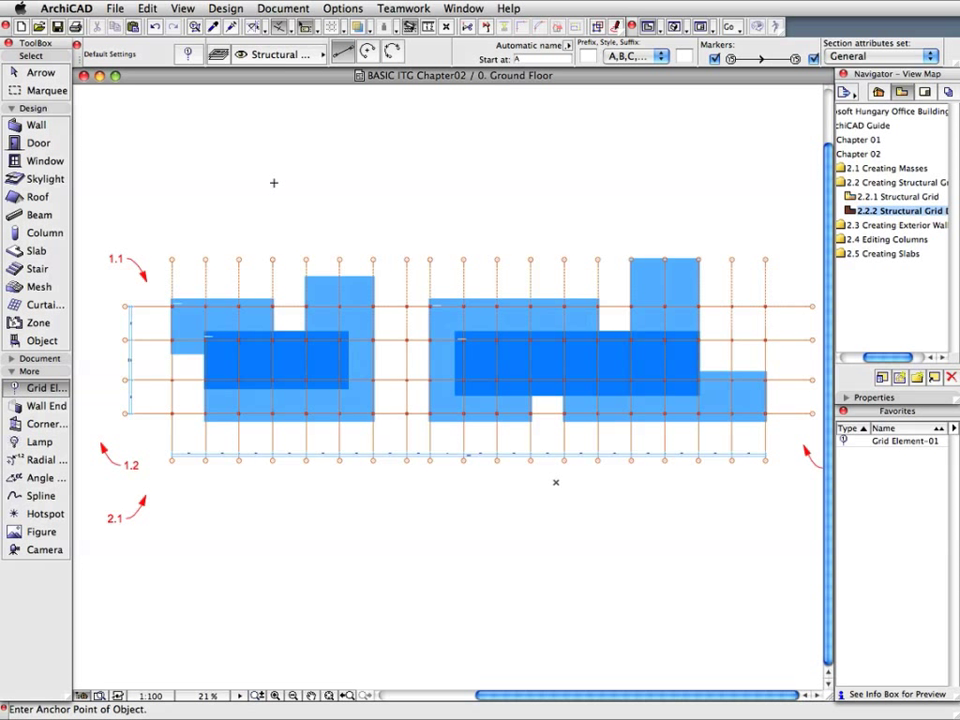
Turn on Suspend Groups so a single grid line can be selected on its own
left_click(148, 8)
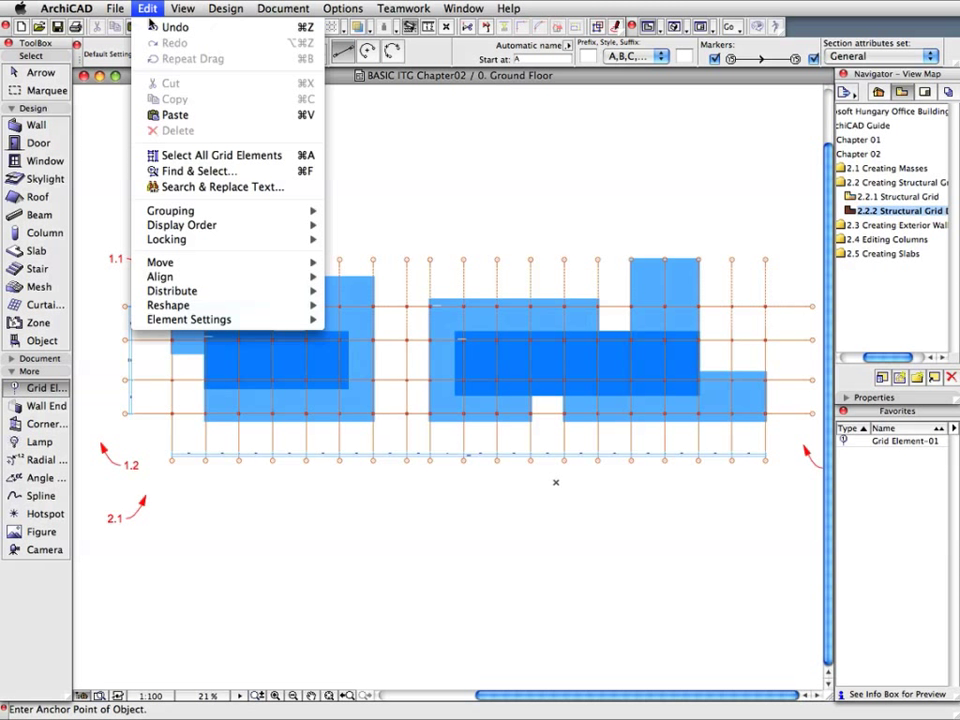
mouse_move(251, 212)
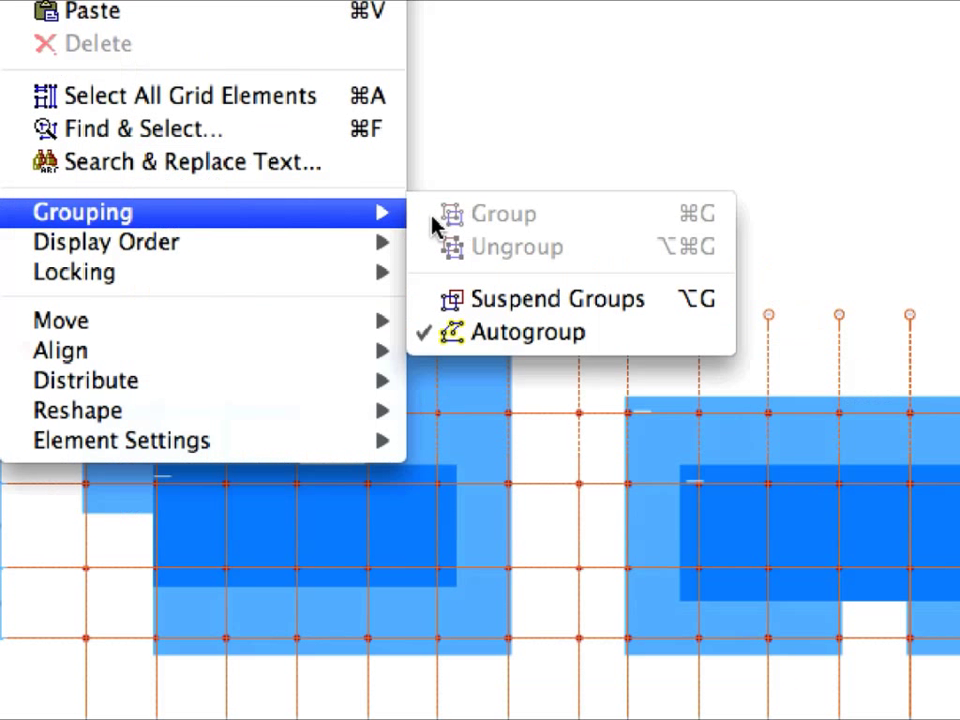
left_click(660, 318)
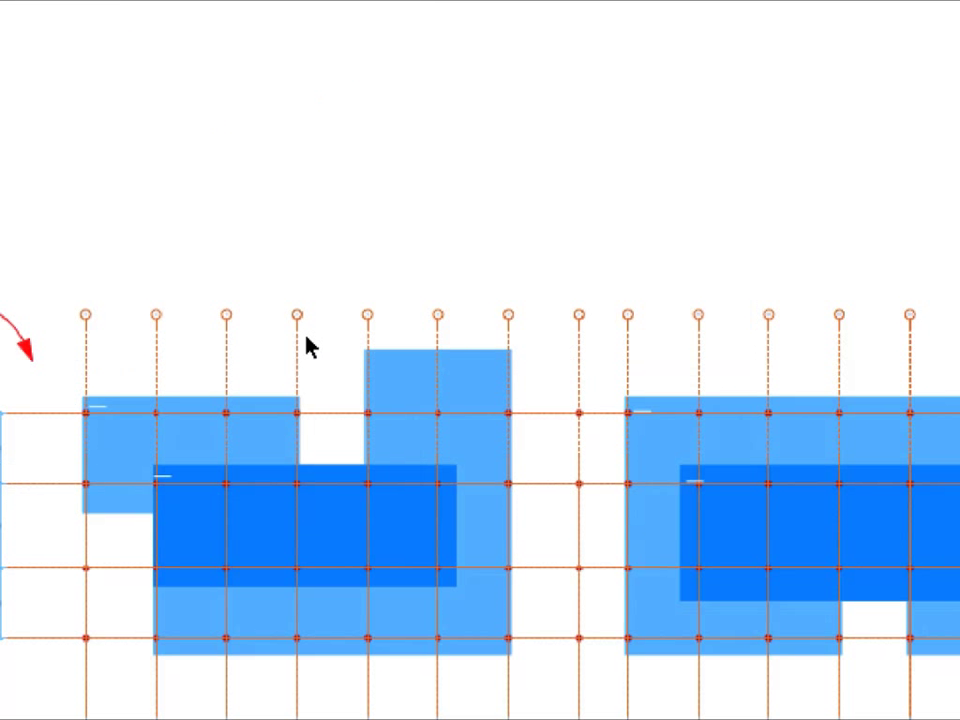
left_click(300, 352)
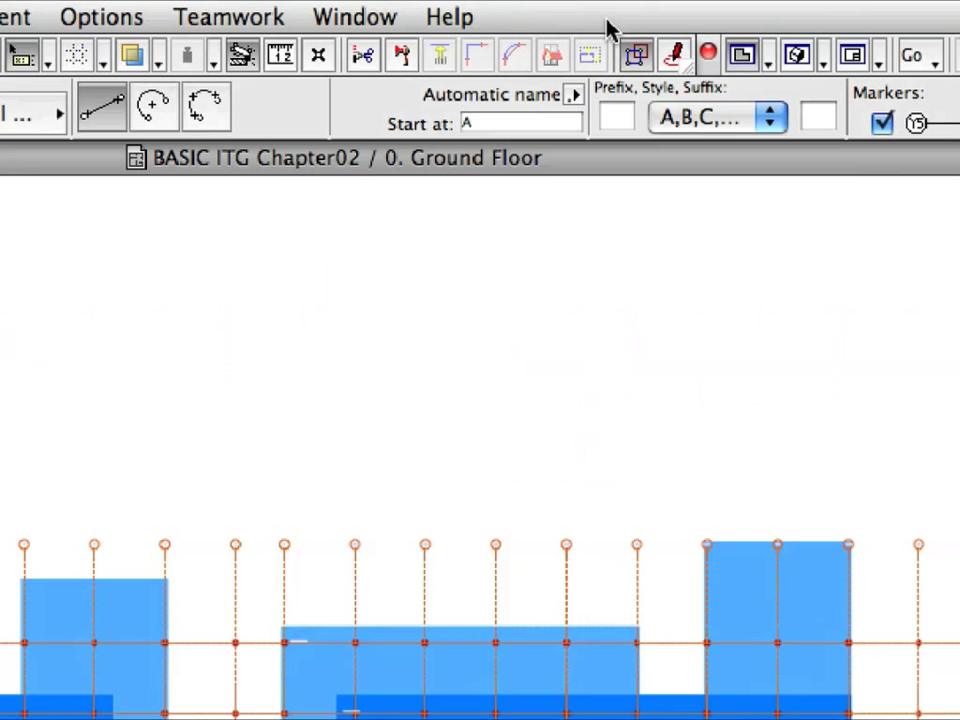
left_click(636, 55)
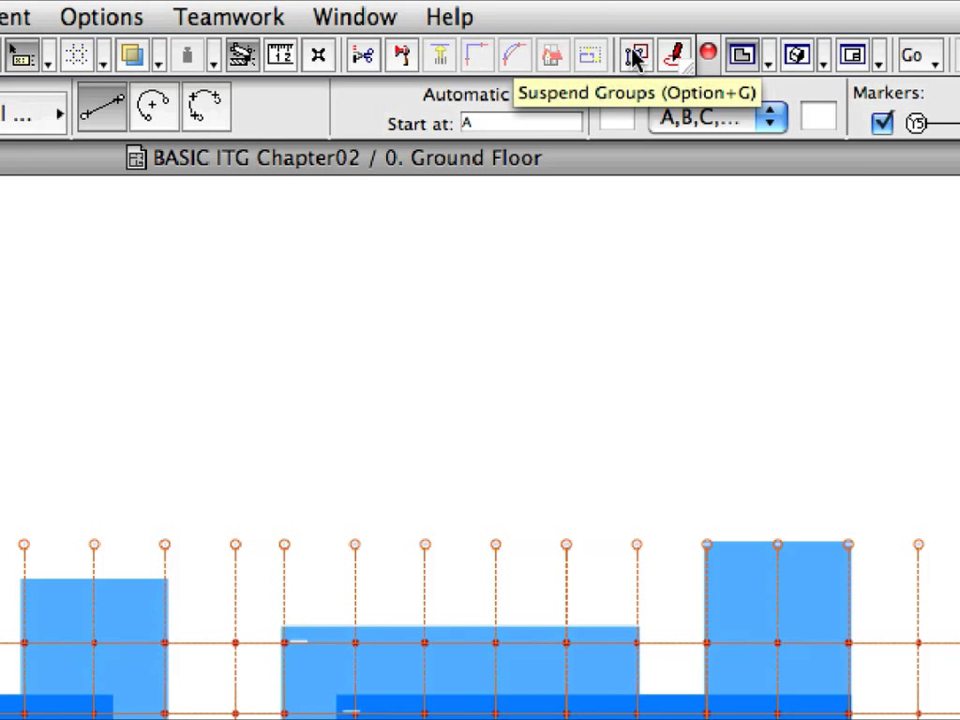
left_click(636, 57)
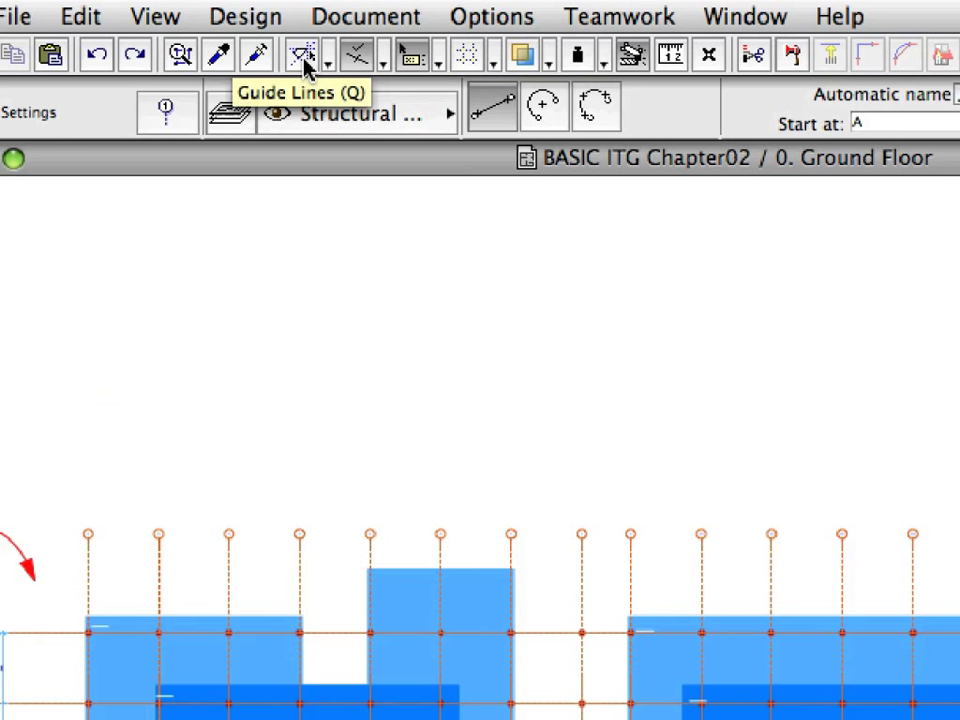
Enable Guide Lines and marquee-select the four horizontal grid lines with their left dimension chain
left_click(304, 60)
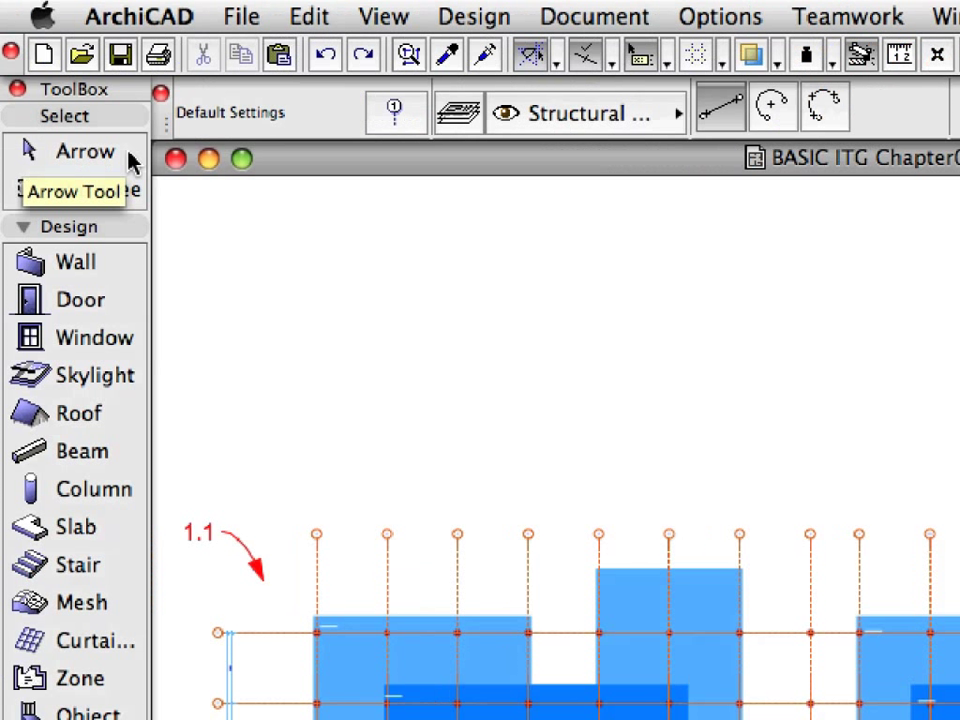
left_click(130, 160)
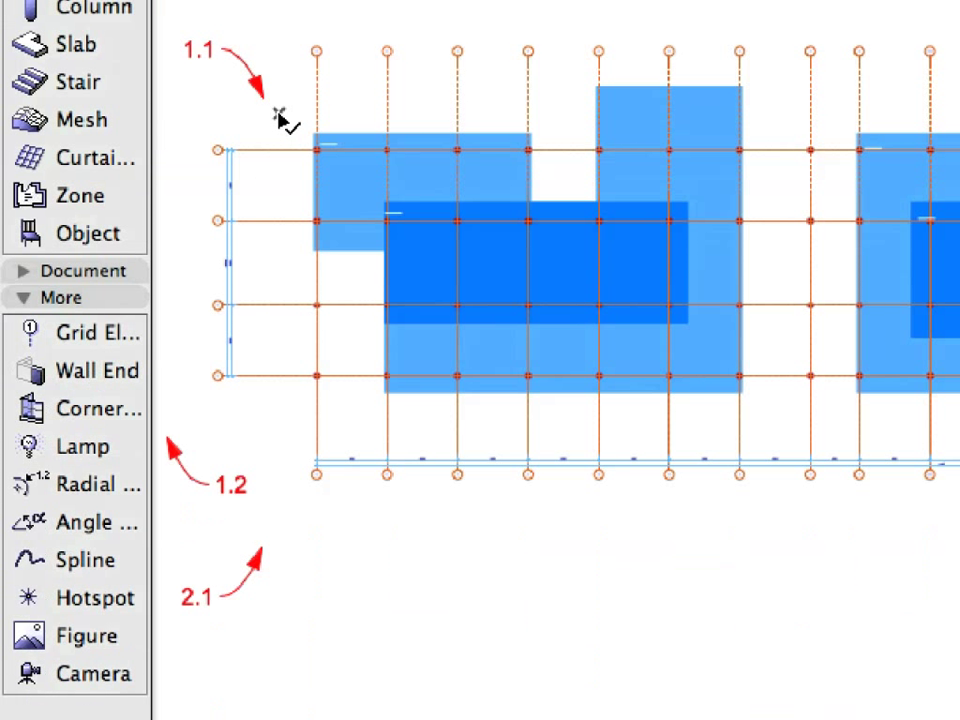
left_click_drag(279, 113, 190, 434)
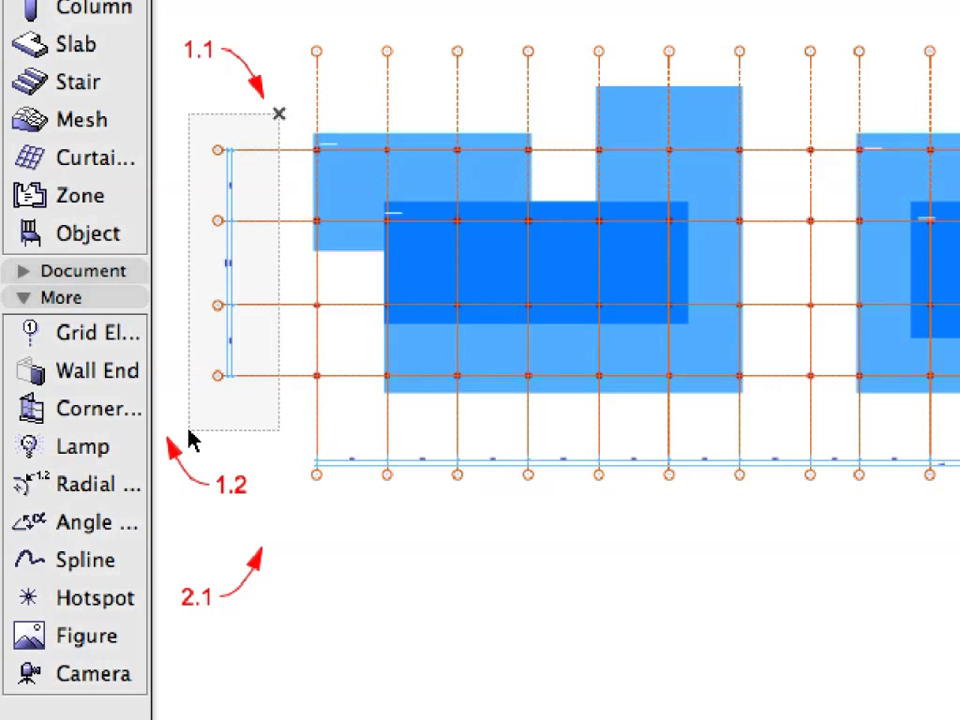
left_click_drag(189, 433, 187, 432)
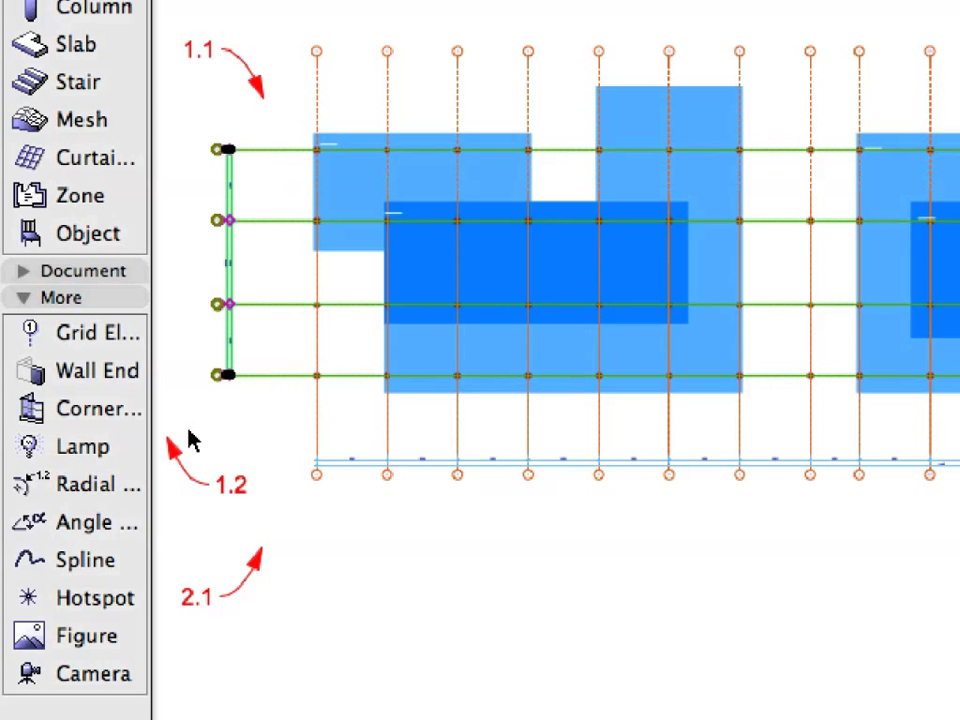
Move the selected horizontal grid lines and dimension chain 5000 to the right, then deselect
right_click(181, 104)
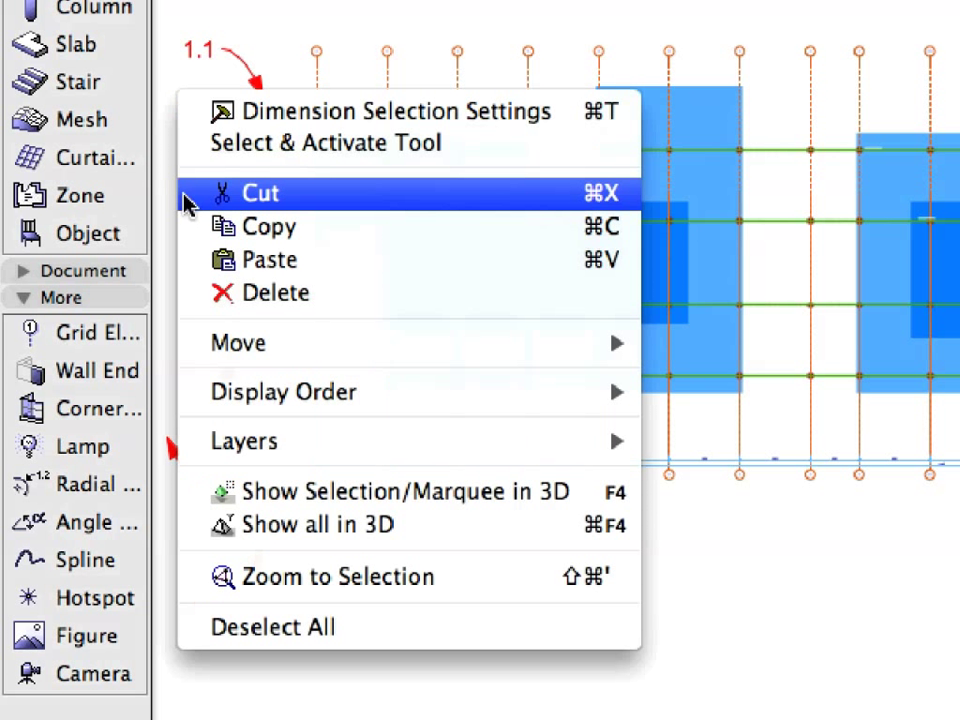
mouse_move(253, 343)
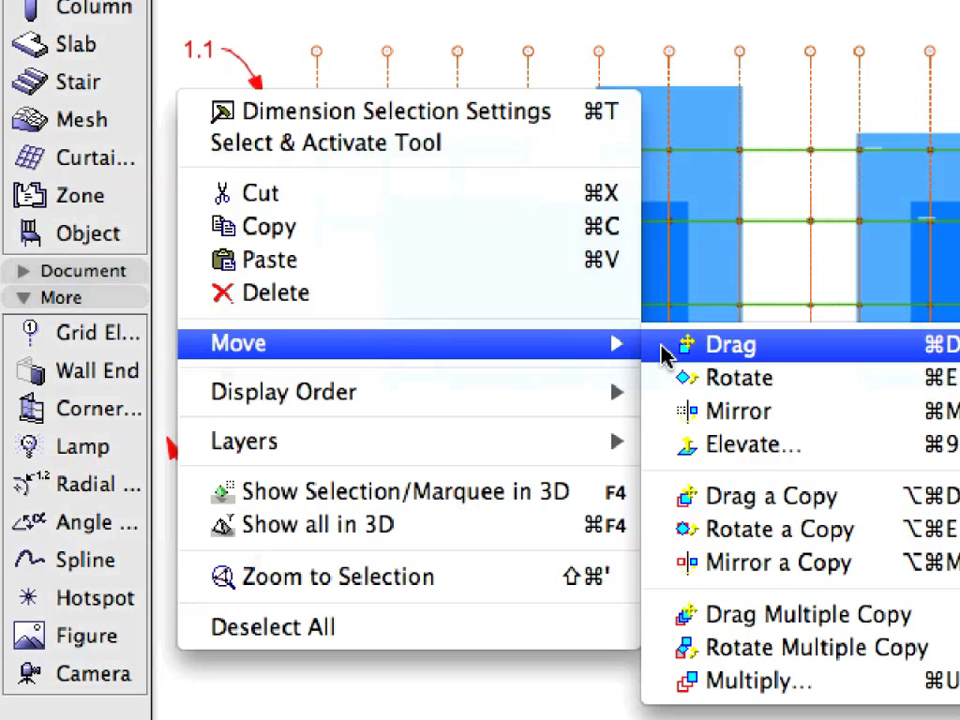
left_click(720, 345)
left_click(321, 522)
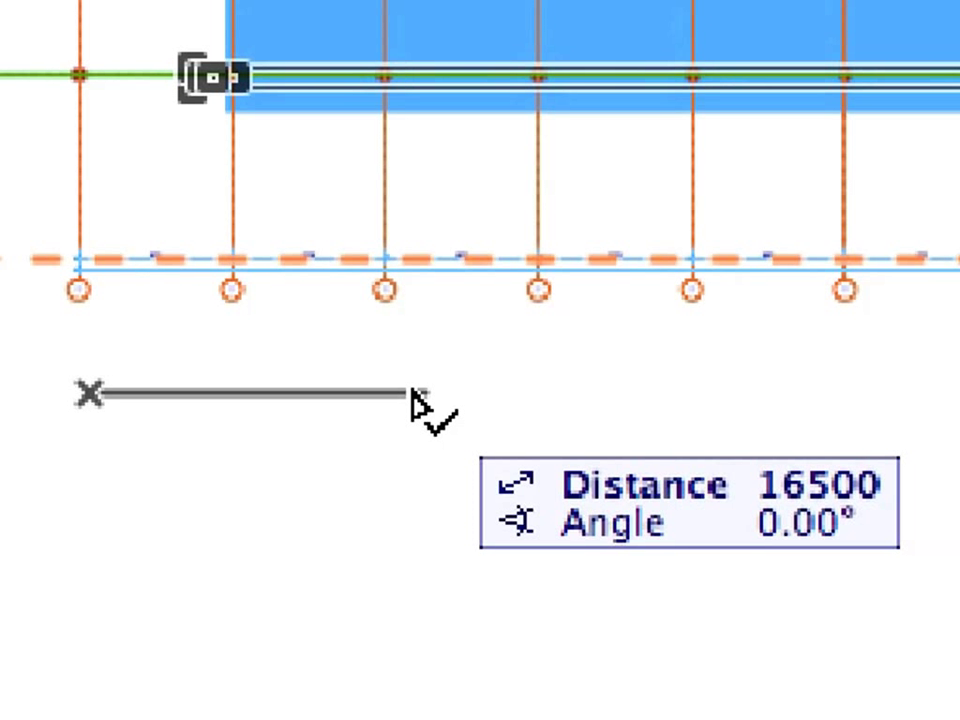
type("5000")
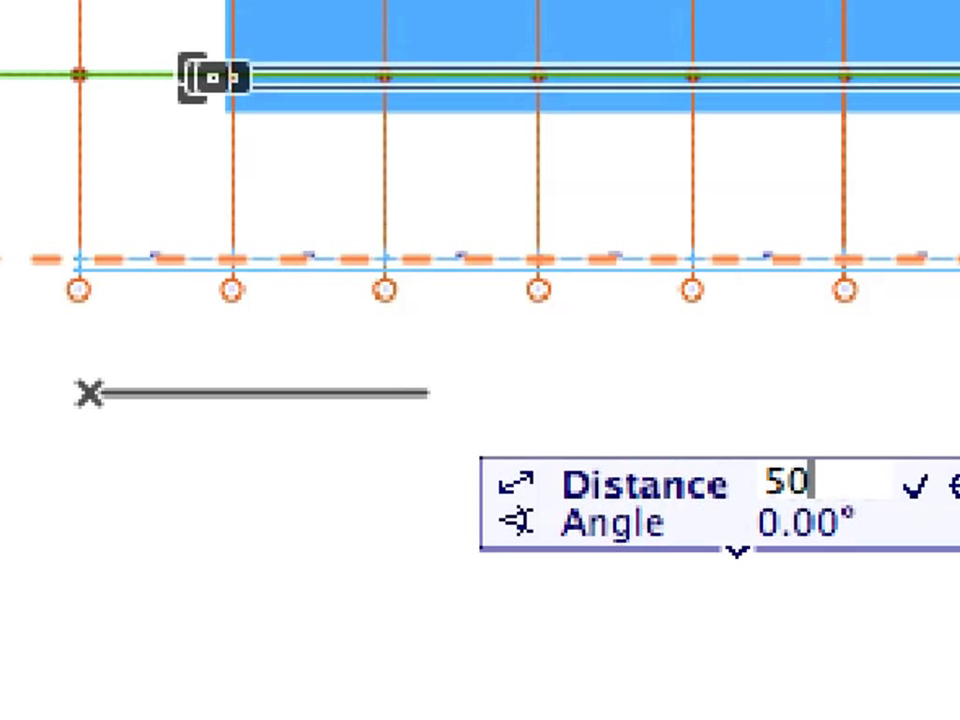
key("Return")
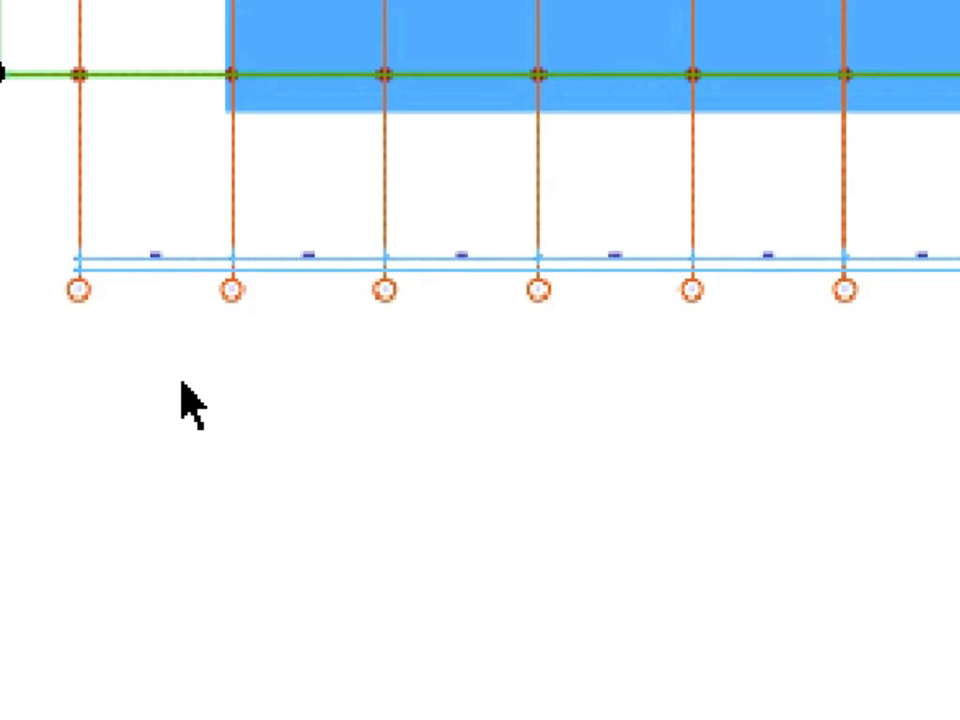
key("Escape")
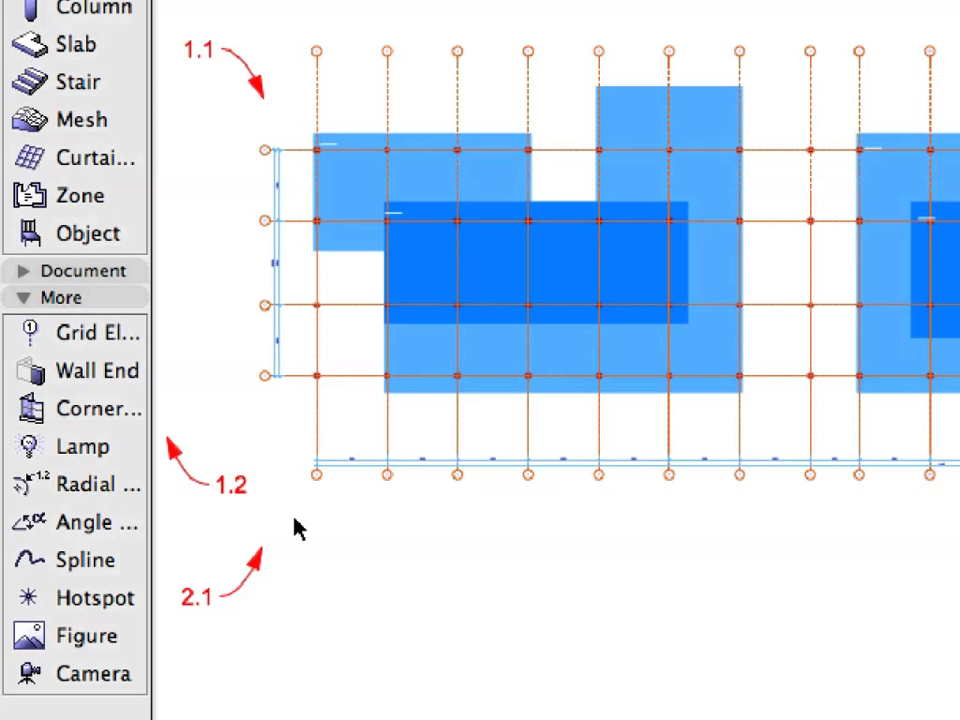
Select the vertical grid lines with their bottom dimensions and move them 5000 upward
left_click_drag(290, 522, 959, 417)
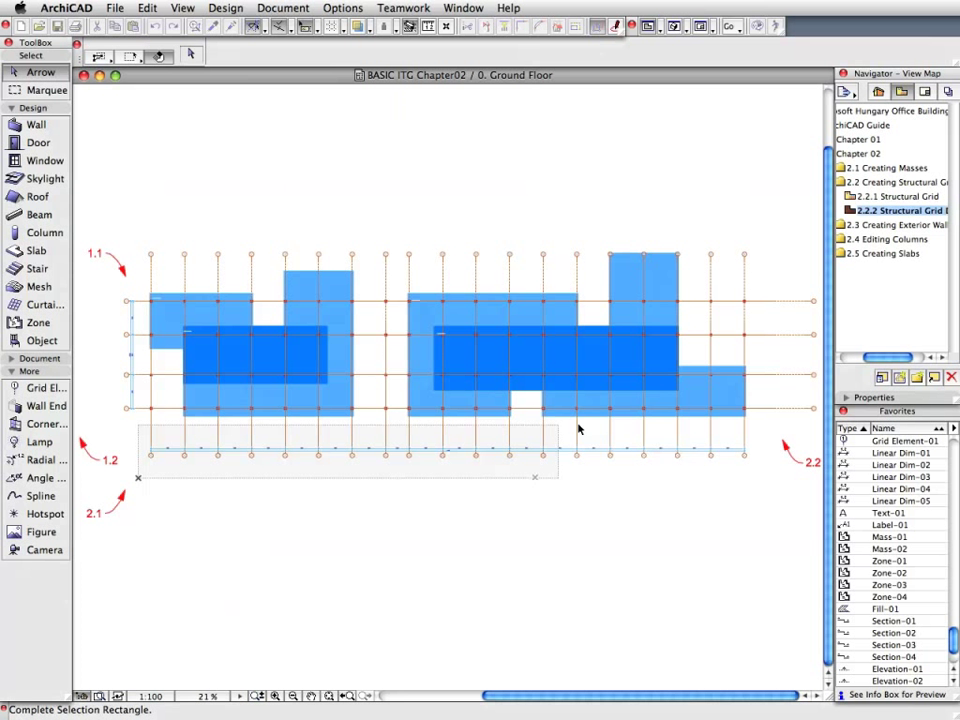
left_click_drag(578, 428, 769, 440)
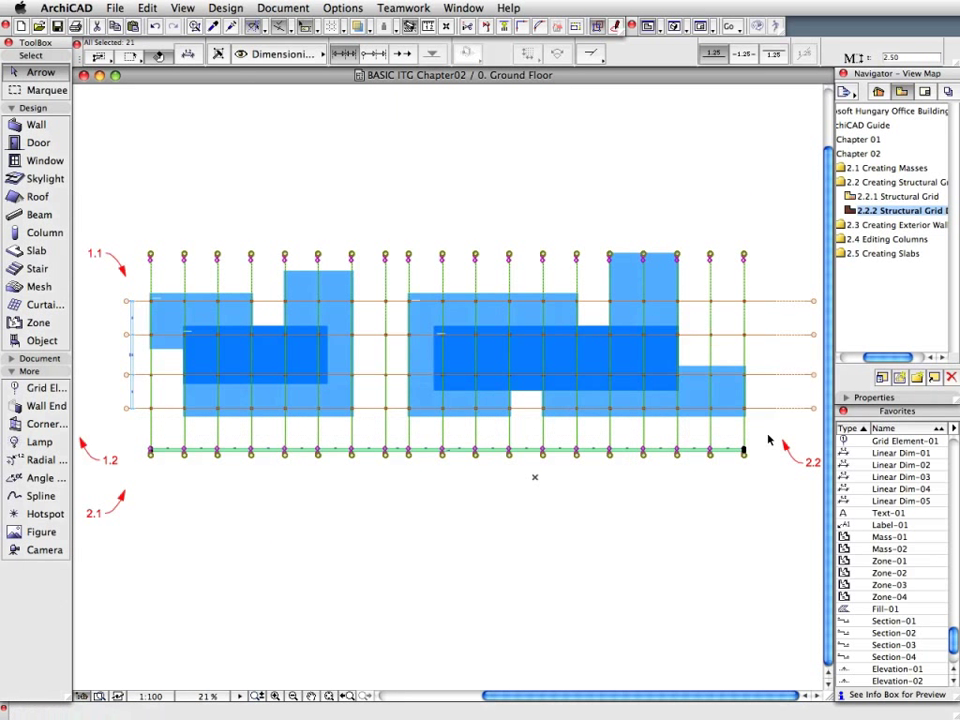
right_click(190, 481)
mouse_move(355, 247)
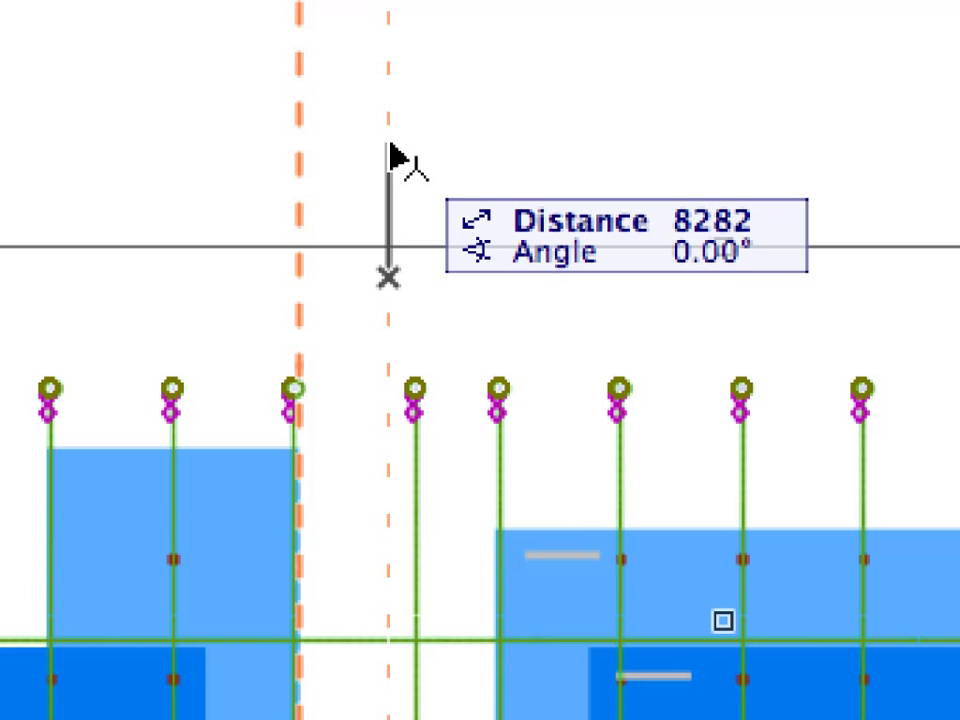
type("5000")
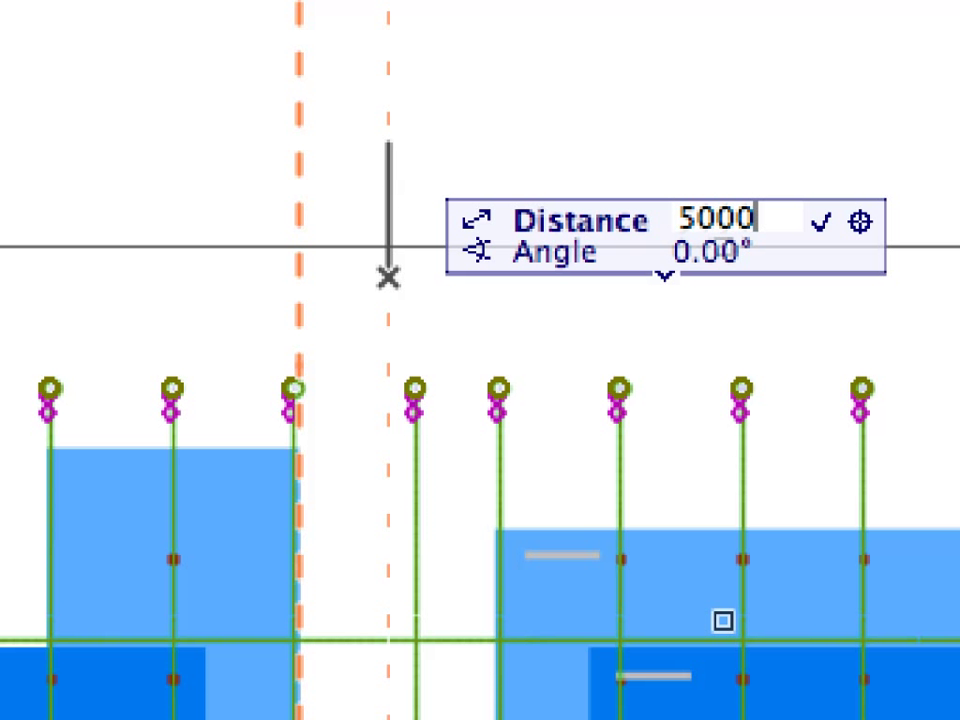
key("Return")
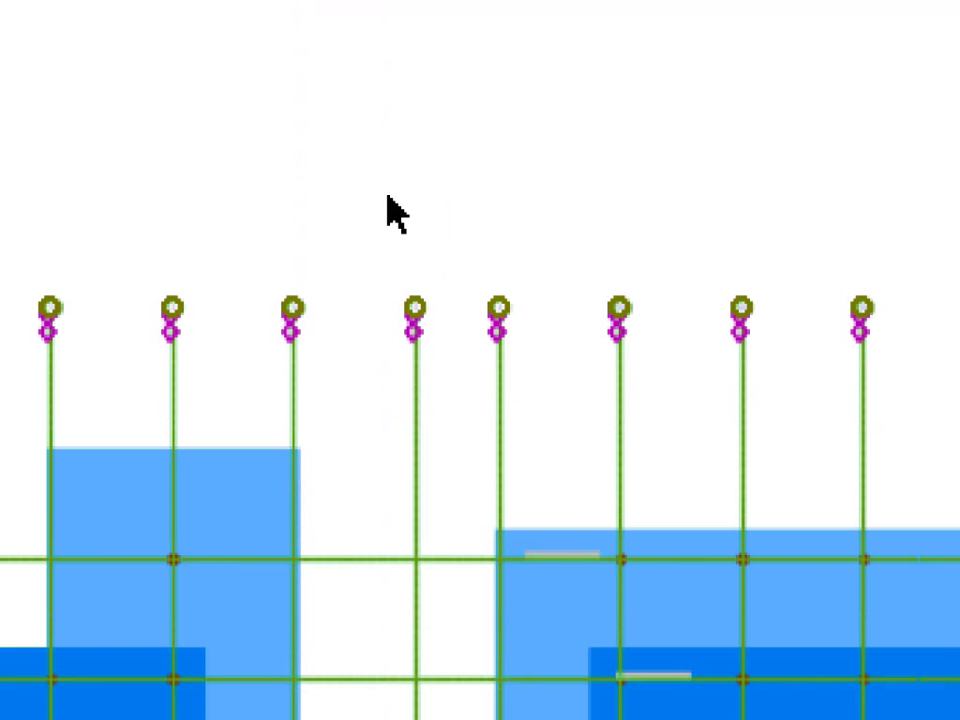
left_click(388, 197)
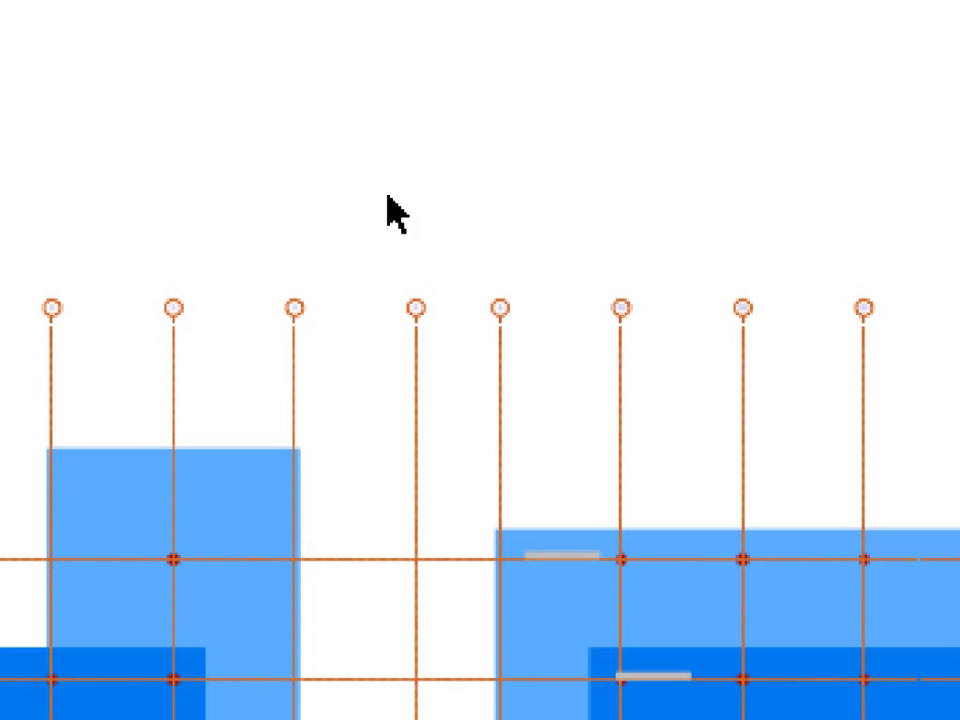